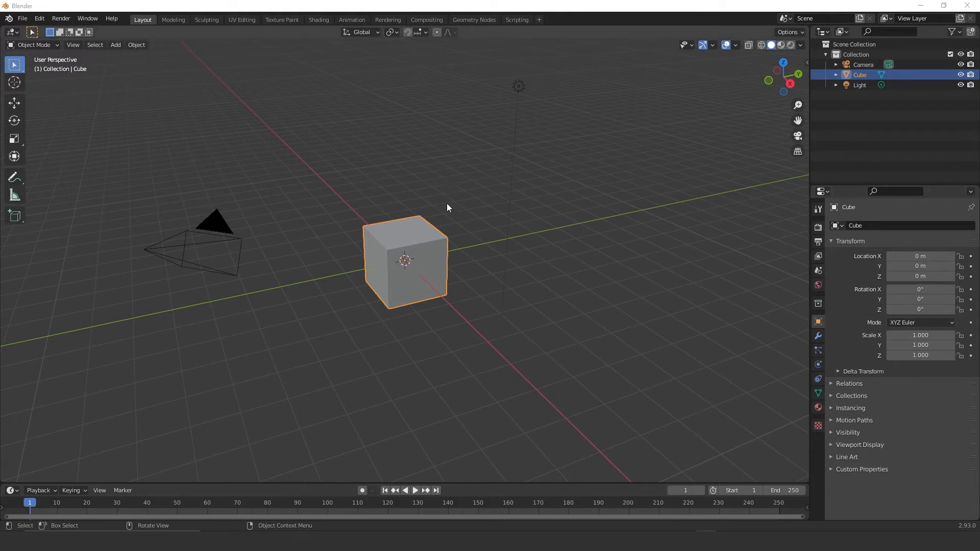
middle_click_drag(481, 242, 483, 242)
key("shift+a")
mouse_move(483, 242)
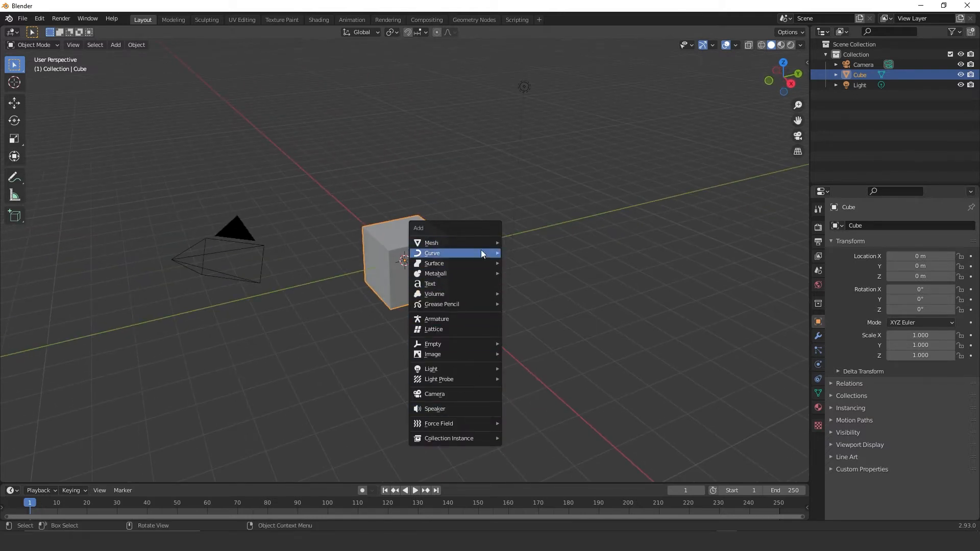
middle_click_drag(437, 240, 457, 260)
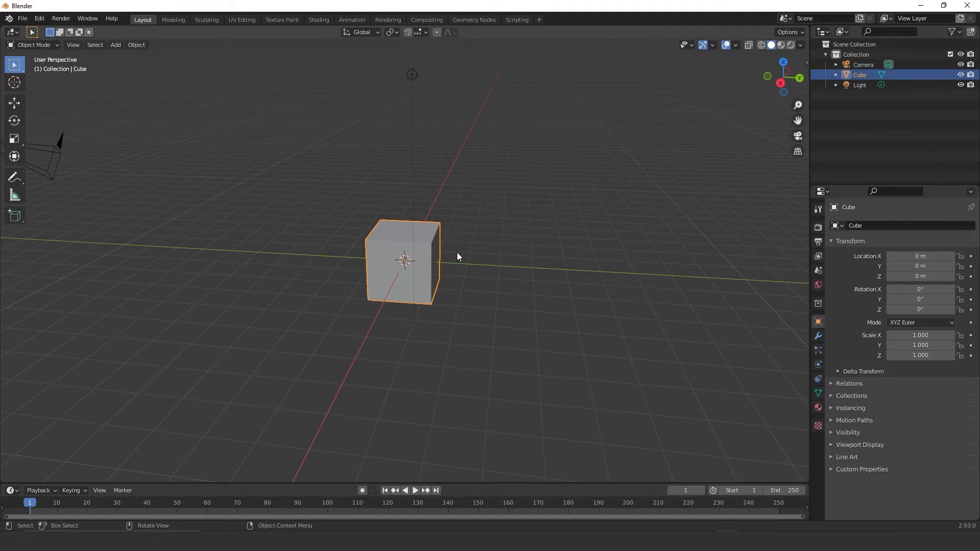
middle_click_drag(479, 280, 410, 280)
Select the cube and add a Subdivision Surface modifier to it.
left_click(466, 249)
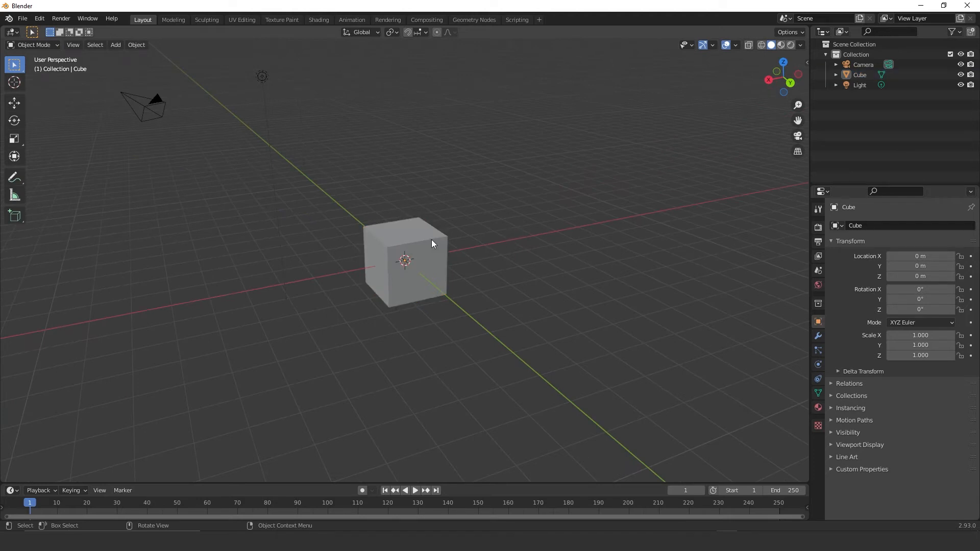
left_click(415, 242)
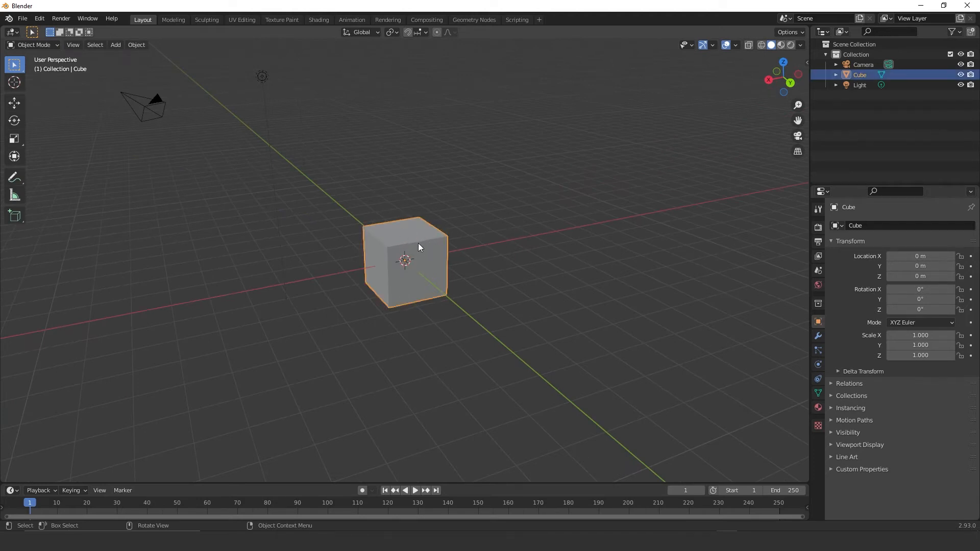
left_click(822, 338)
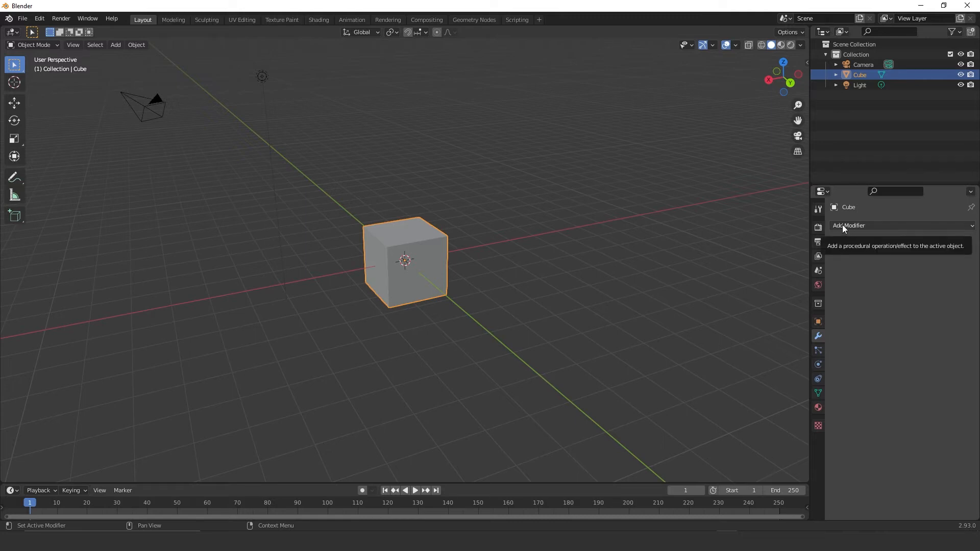
left_click(863, 227)
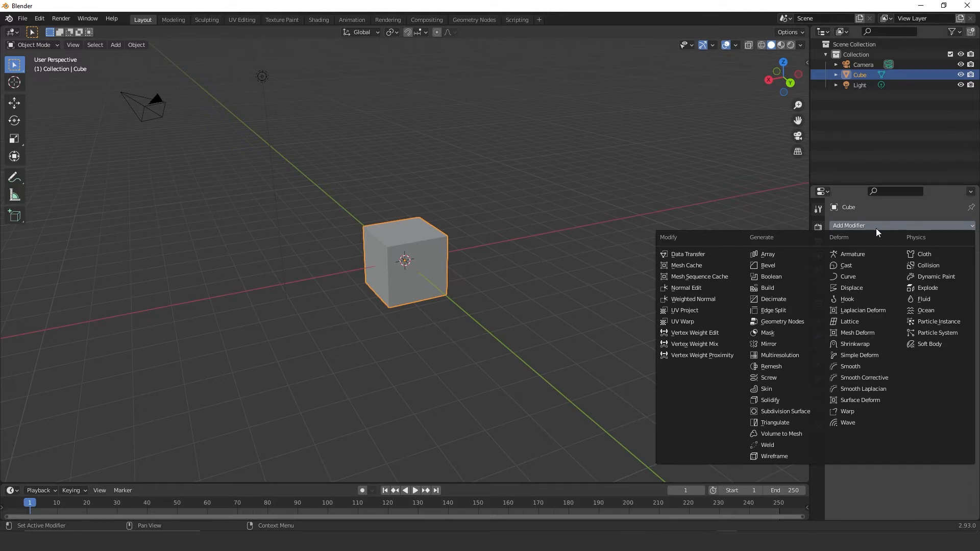
left_click(791, 411)
middle_click_drag(378, 227, 387, 185)
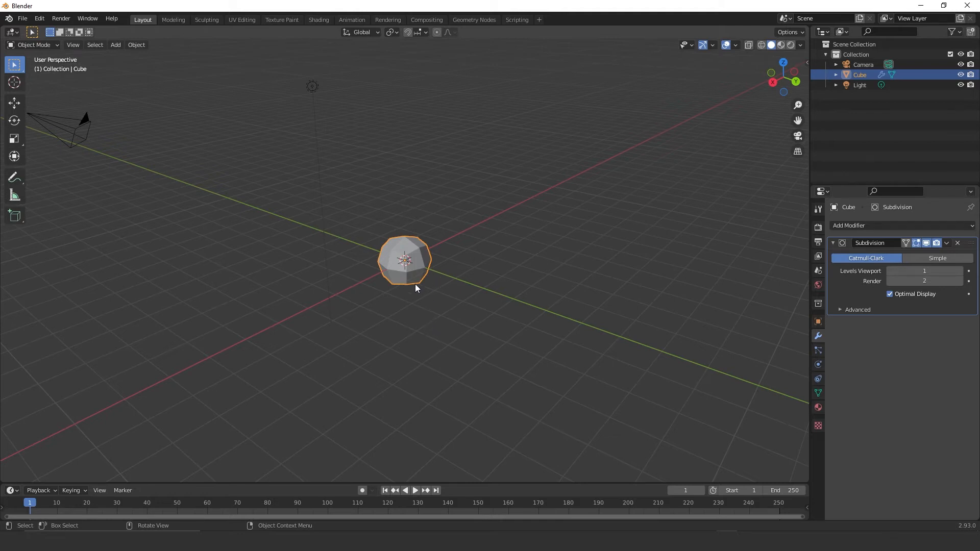
scroll(406, 258, "up", 6)
middle_click_drag(474, 268, 643, 287)
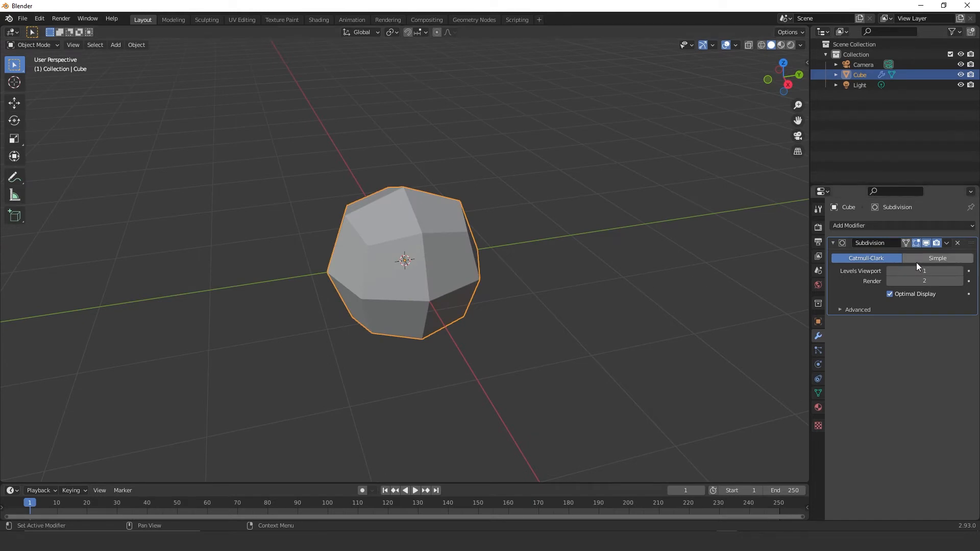
Toggle the Subdivision modifier's viewport display and remove the modifier from the cube.
left_click(928, 243)
left_click(927, 243)
left_click(937, 243)
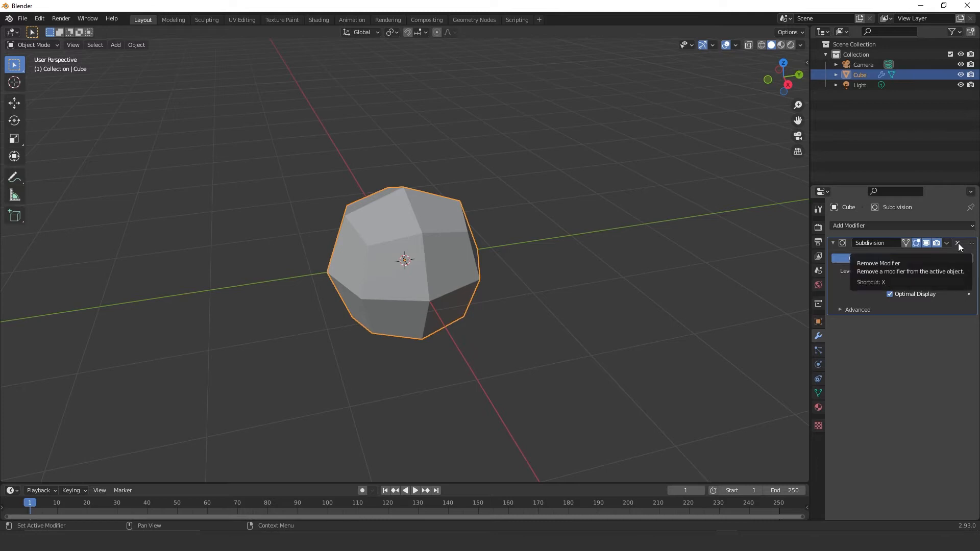
left_click(958, 243)
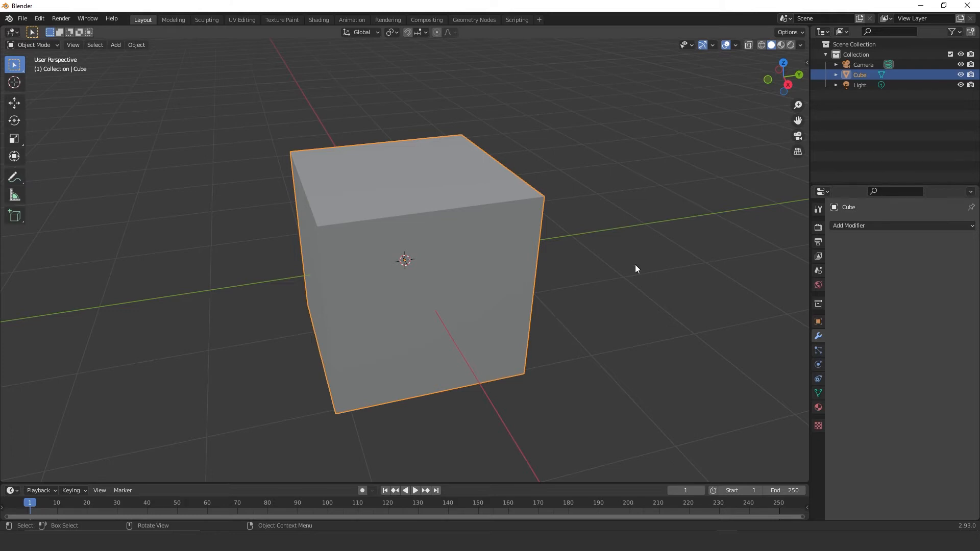
Add a Subdivision Surface modifier to the cube, followed by a Solidify modifier.
left_click(889, 225)
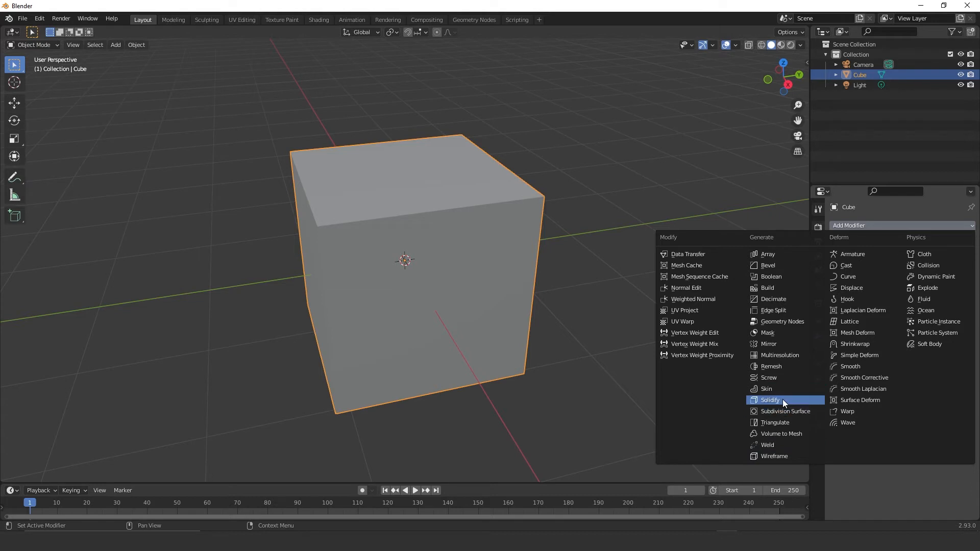
left_click(795, 410)
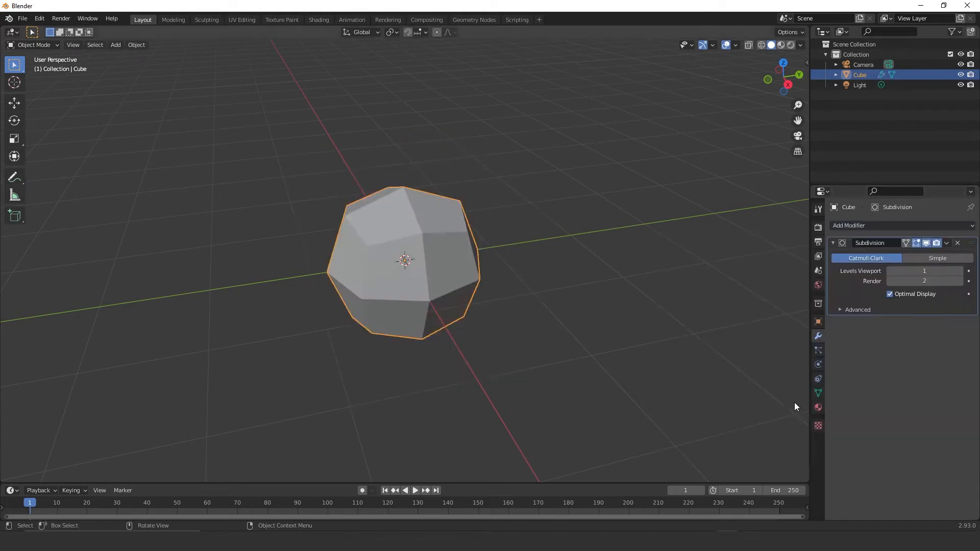
left_click(881, 228)
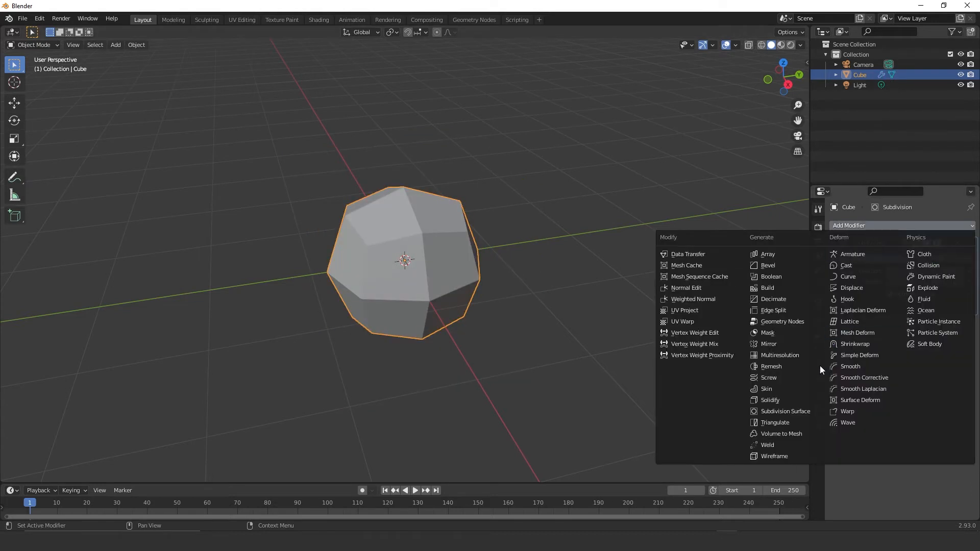
left_click(786, 402)
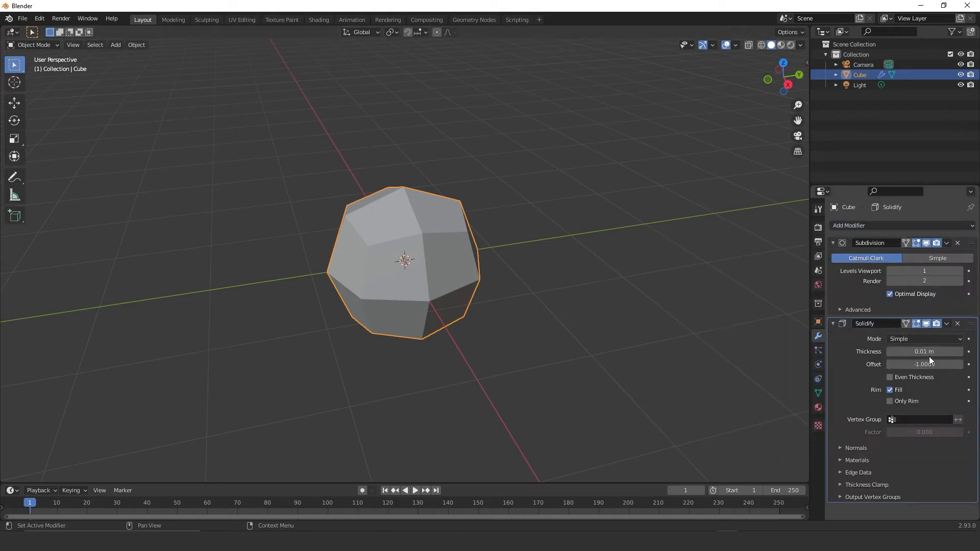
Move the Solidify modifier above Subdivision in the stack and set its thickness to 5.69 m.
left_click_drag(929, 351, 906, 352)
left_click_drag(971, 327, 977, 239)
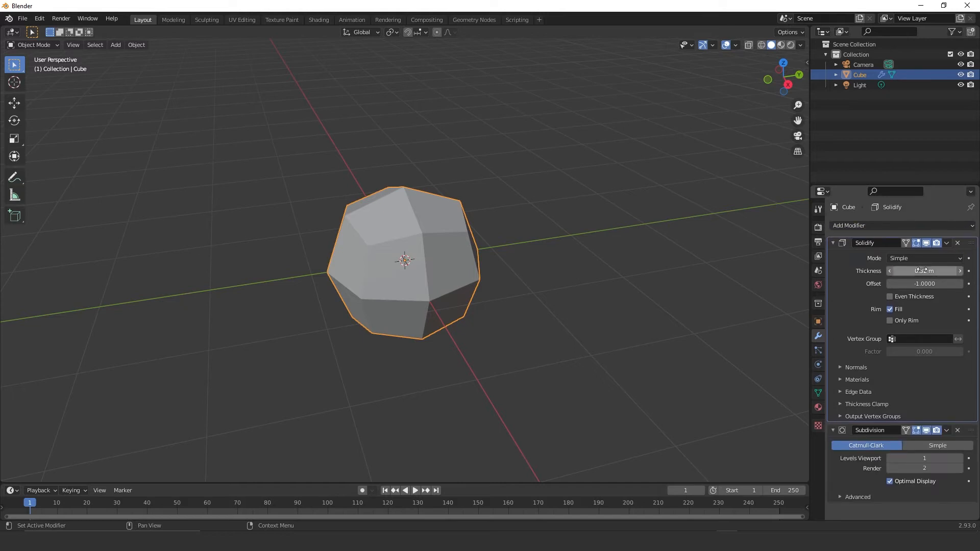
left_click_drag(918, 271, 945, 271)
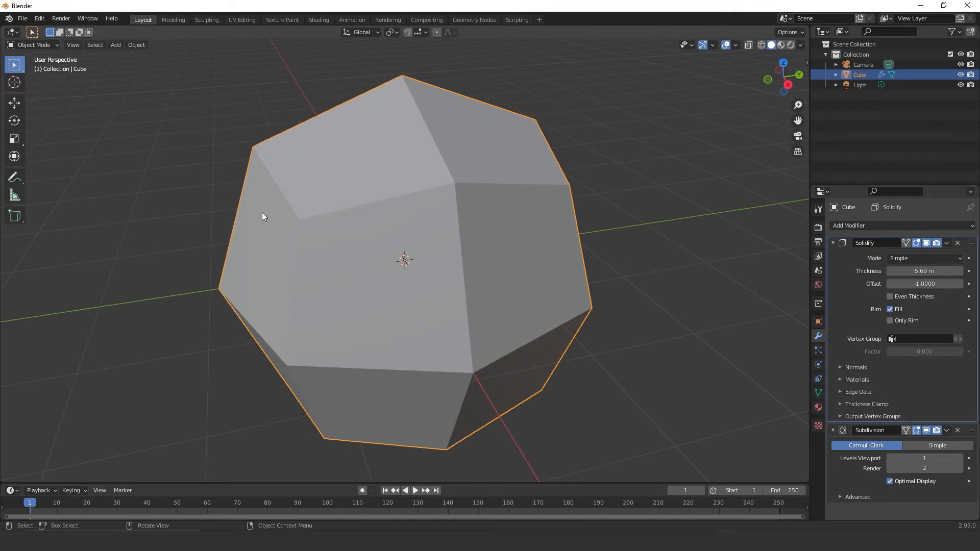
Working in wireframe shading, set the Solidify thickness to 4.16 m and the Subdivision viewport levels to 3, and return to solid shading.
middle_click_drag(260, 206, 357, 220)
key("shift+z")
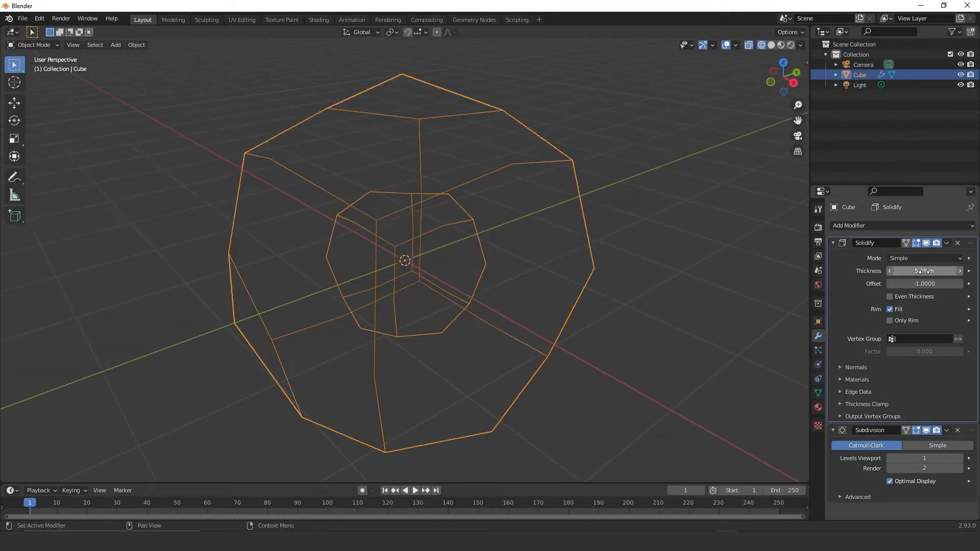
mouse_move(926, 271)
left_mouse_down()
mouse_move(909, 271)
mouse_move(925, 271)
left_mouse_up()
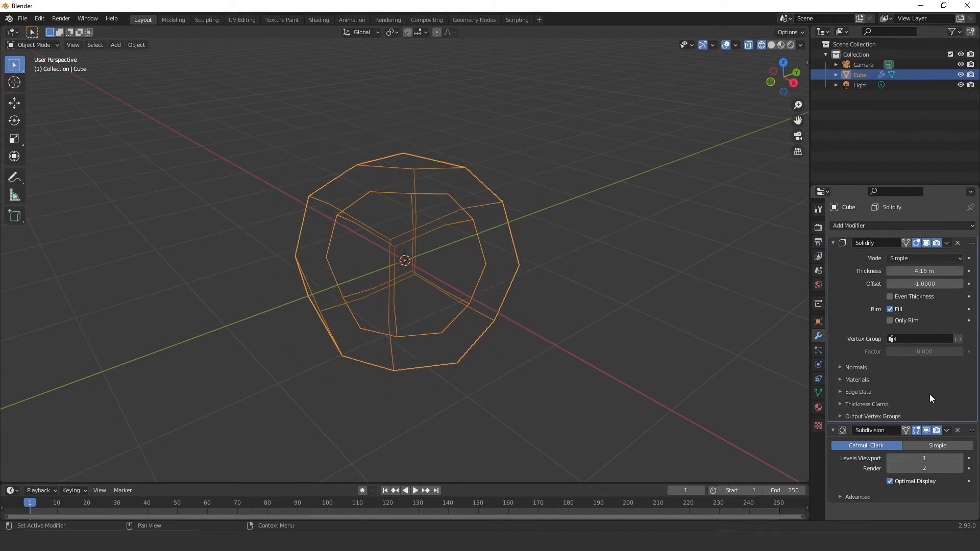
left_click(961, 459)
left_click(961, 459)
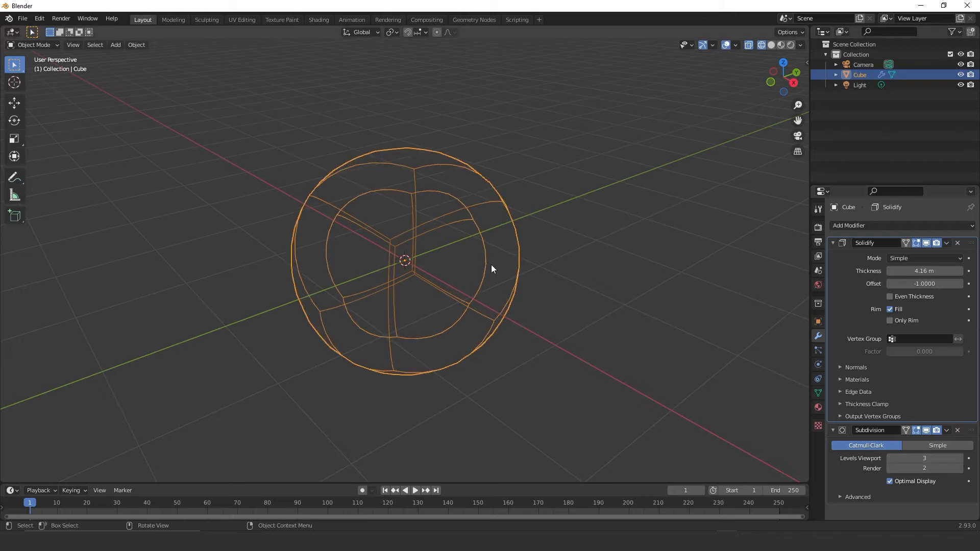
key("shift+z")
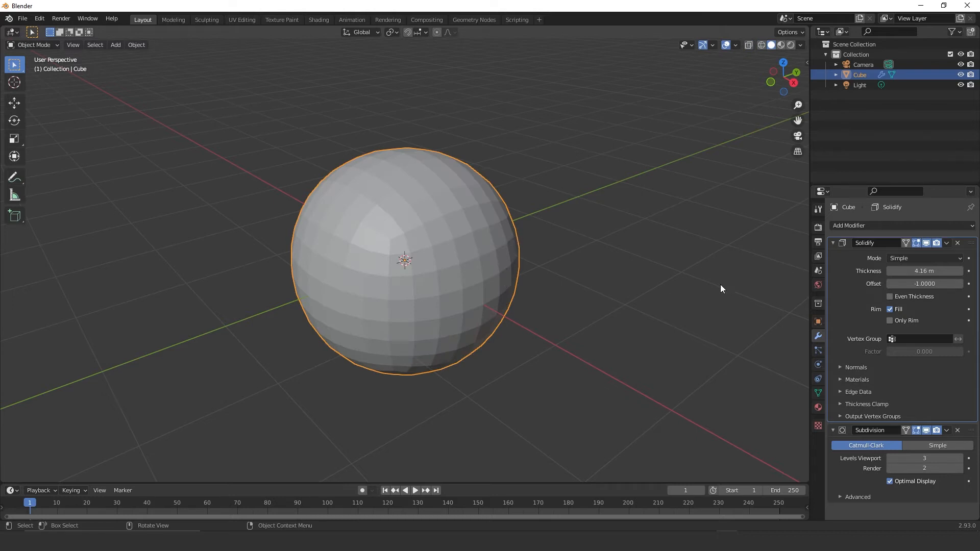
Add an Array modifier to the sphere-like object and set its count to 5.
middle_click_drag(575, 240, 689, 249)
left_click(896, 226)
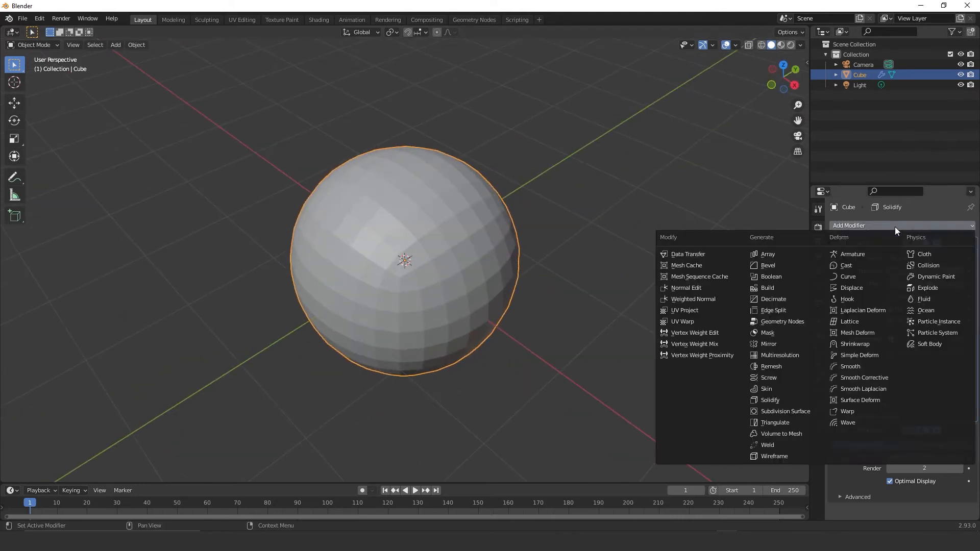
left_click(782, 257)
middle_click_drag(511, 306, 451, 290)
scroll(872, 355, "down", 2)
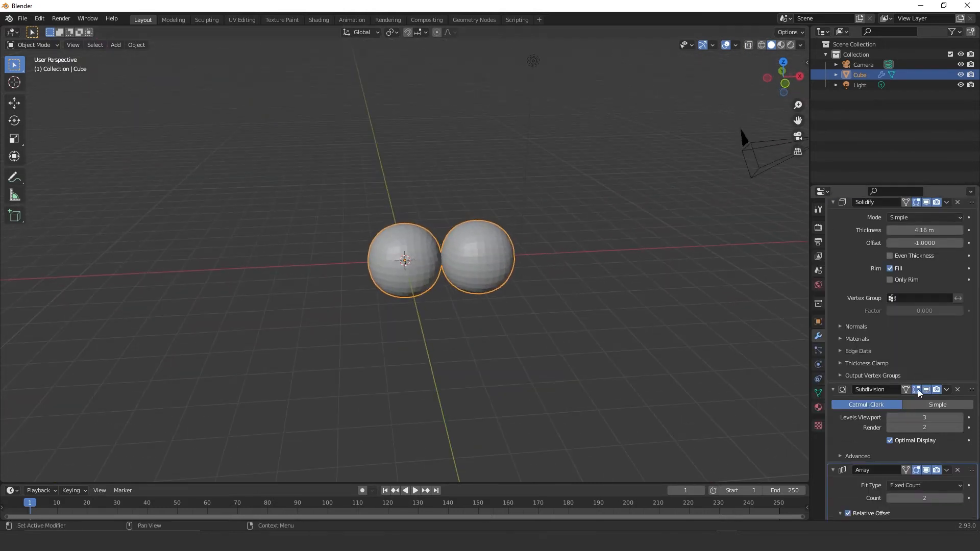
scroll(919, 317, "down", 5)
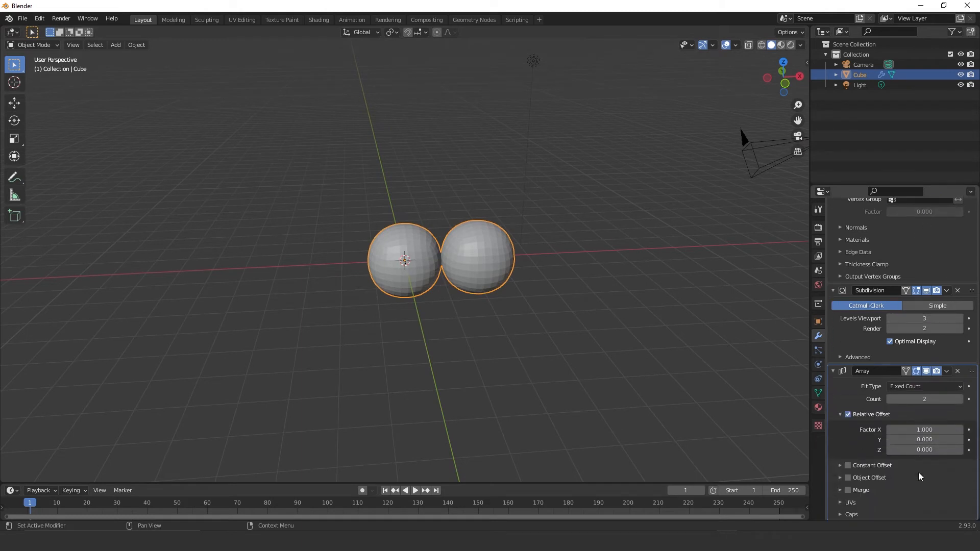
left_click_drag(924, 399, 952, 400)
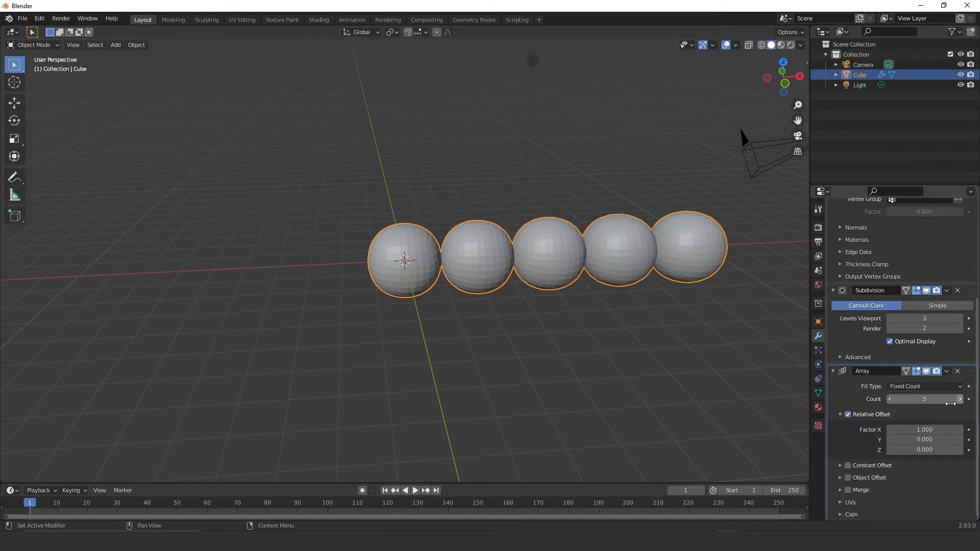
Set the Solidify modifier's thickness to 3.73 m to shrink all the arrayed spheres.
scroll(920, 321, "up", 1)
scroll(920, 321, "up", 6)
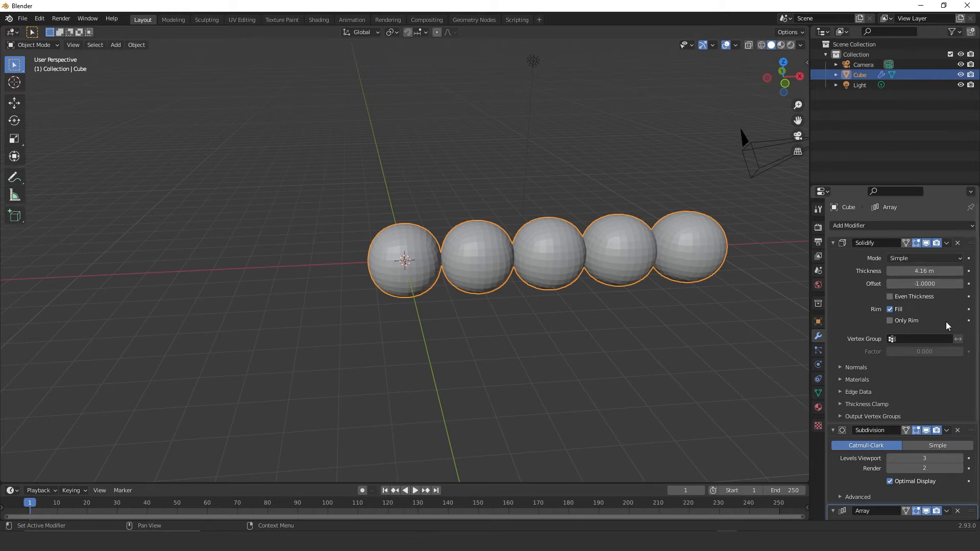
scroll(918, 339, "down", 3)
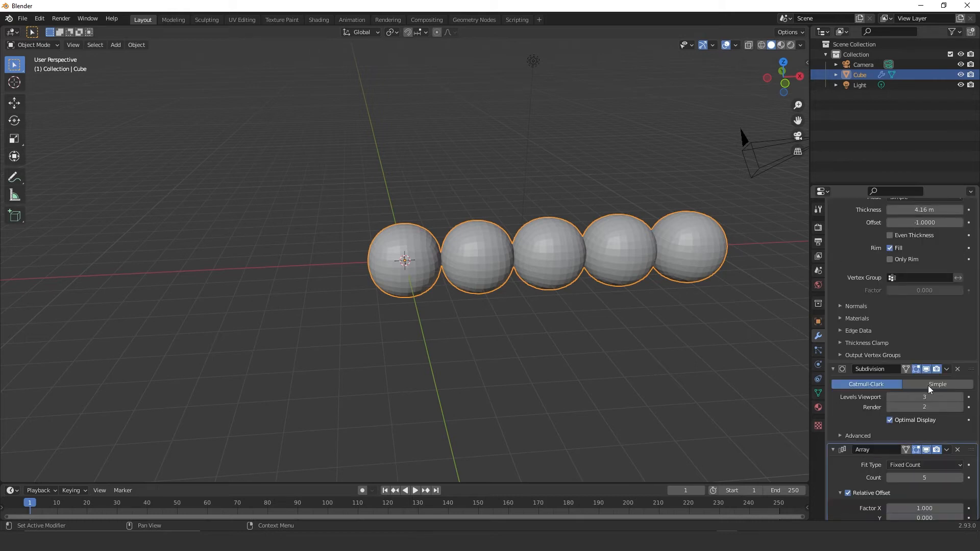
scroll(942, 383, "up", 3)
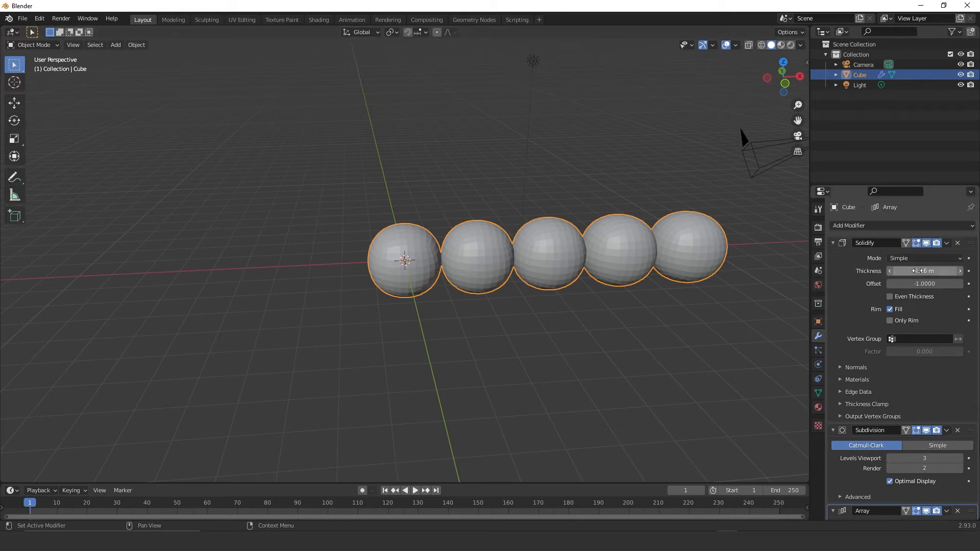
mouse_move(928, 271)
left_mouse_down()
mouse_move(902, 271)
mouse_move(950, 271)
mouse_move(901, 271)
mouse_move(914, 271)
left_mouse_up()
scroll(914, 416, "down", 1)
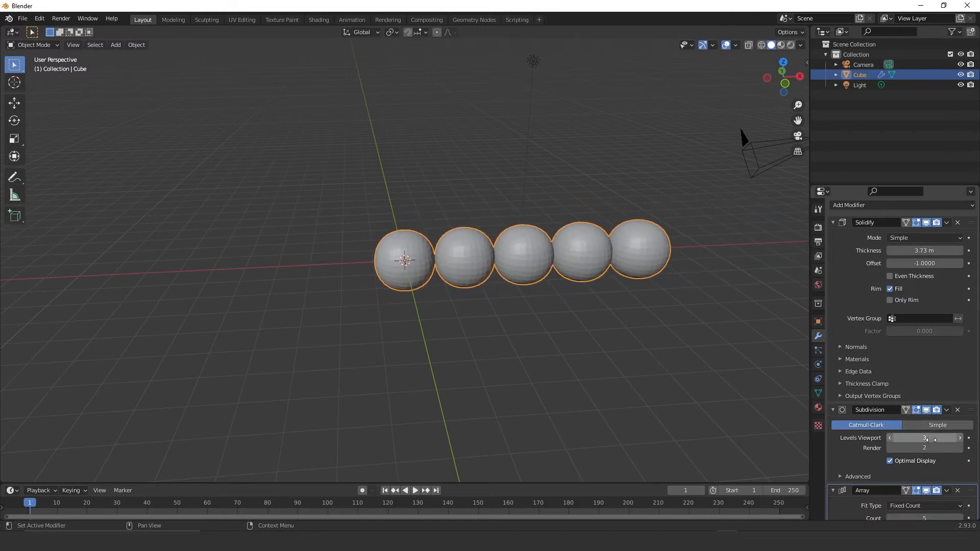
mouse_move(926, 443)
left_mouse_down()
mouse_move(898, 442)
mouse_move(924, 442)
left_mouse_up()
middle_click_drag(388, 316, 572, 327)
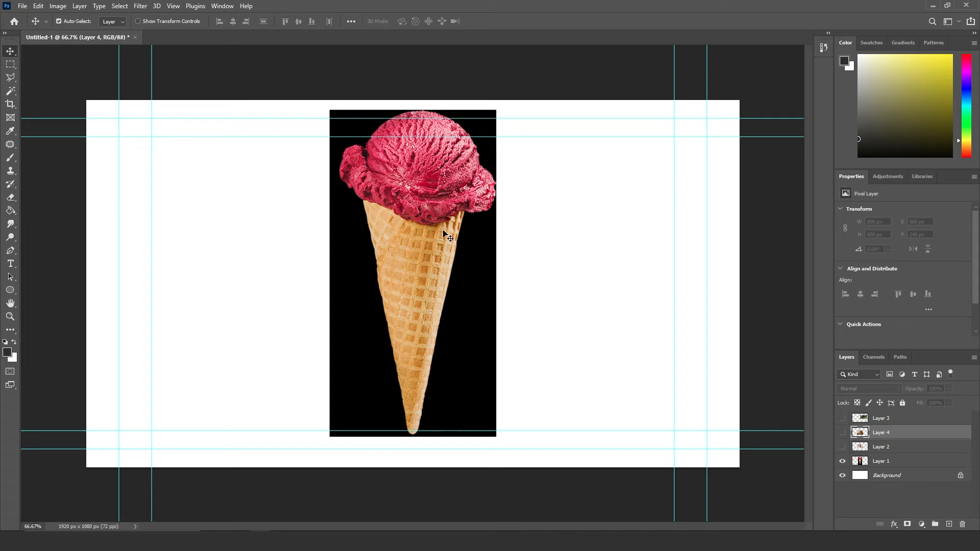
Switch to the ice cream document in Photoshop, activate the Brush tool, select Layer 1 and shrink the brush to about 15 px.
left_click(9, 161)
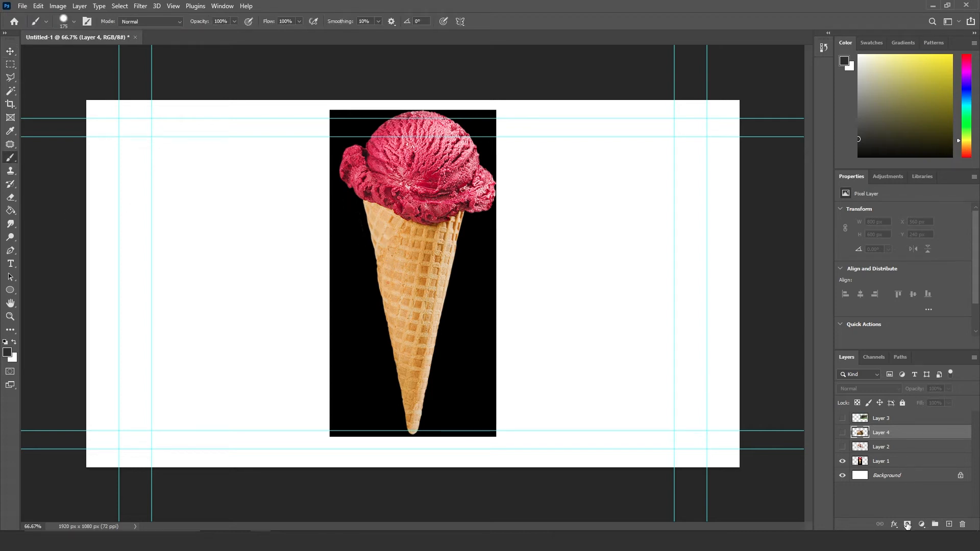
left_click(878, 461)
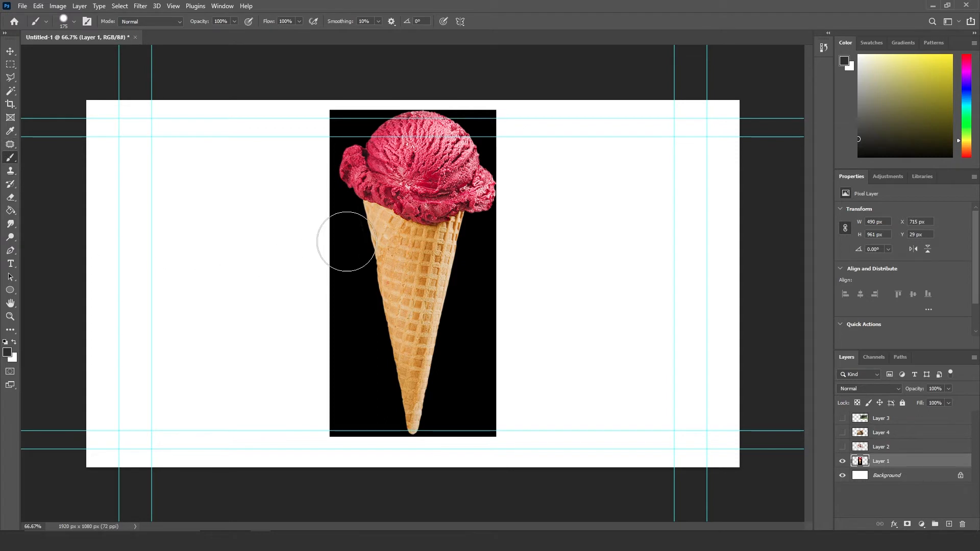
key("bracketleft")
key("bracketleft")
key("bracketleft")
key("bracketleft")
key("bracketleft")
key("bracketleft")
key("bracketleft")
key("bracketleft")
key("bracketleft")
key("bracketleft")
key("bracketleft")
key("bracketleft")
key("bracketleft")
key("bracketleft")
key("bracketleft")
Set the foreground hue to 0 with color 2d2d2d and paint a straight line along the cone's left edge down to its tip.
left_click(7, 352)
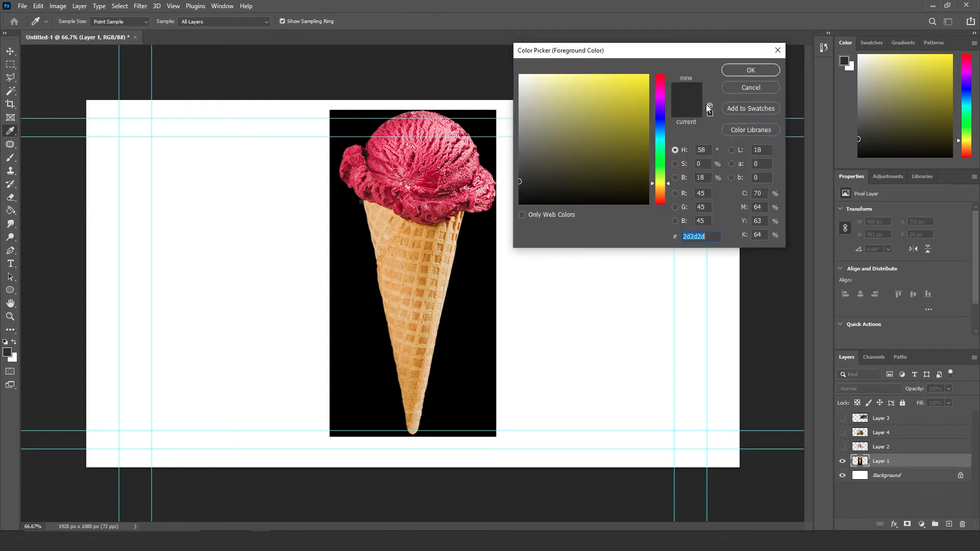
left_click(660, 77)
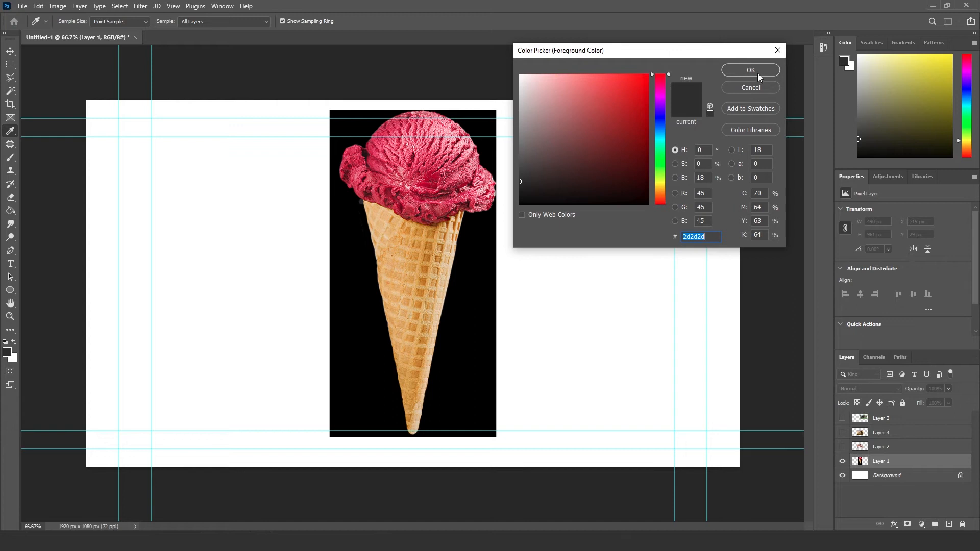
left_click(758, 73)
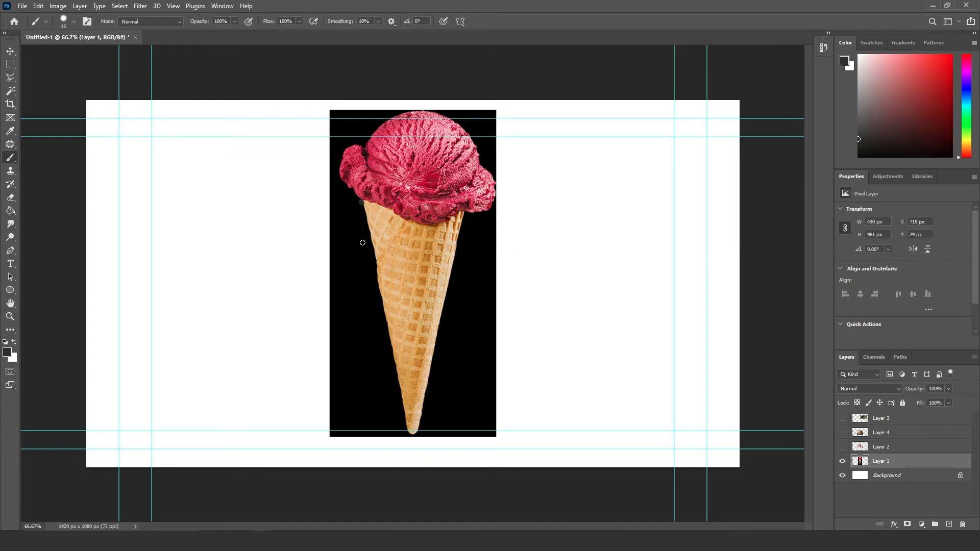
left_click(411, 437, "shift")
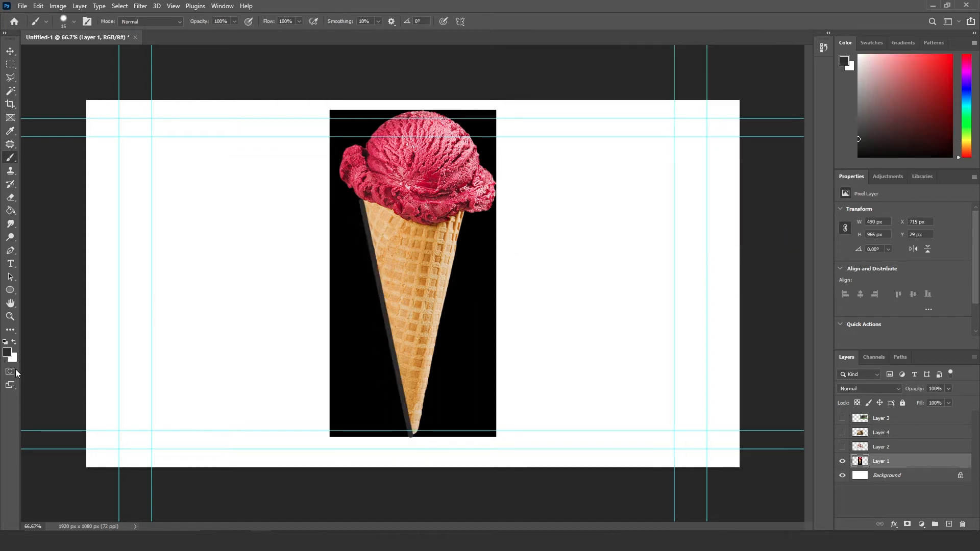
Set the foreground to bright red and paint a triangle around the cone and a loop around the ice cream scoop on Layer 1.
left_click(951, 55)
left_click(410, 431, "shift")
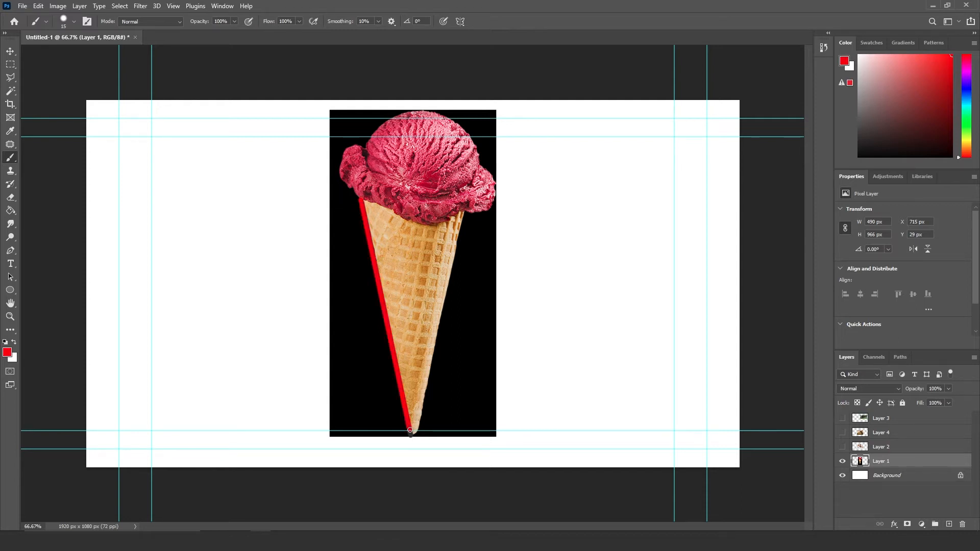
left_click(468, 213, "shift")
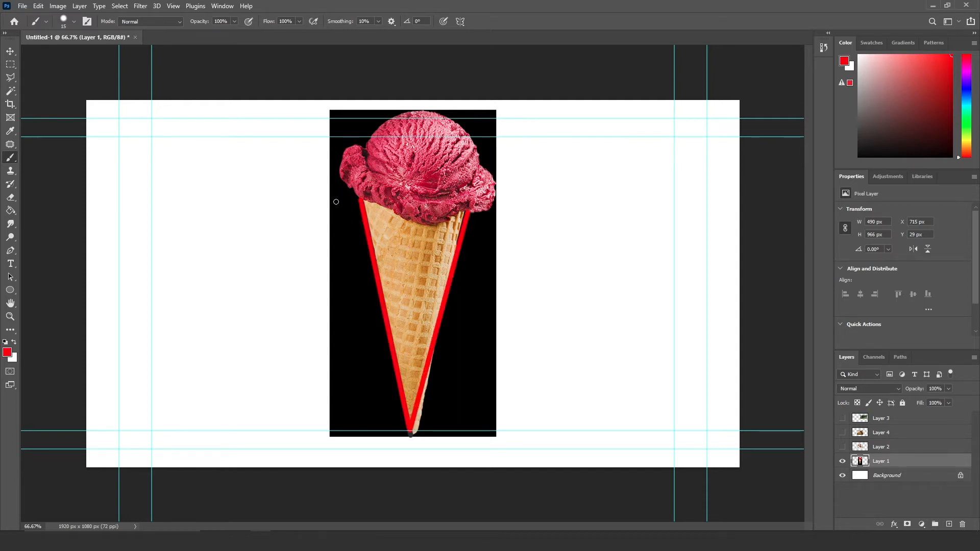
left_click(359, 202, "shift")
mouse_move(376, 117)
left_mouse_down()
mouse_move(359, 125)
mouse_move(444, 208)
mouse_move(459, 98)
mouse_move(352, 185)
left_mouse_up()
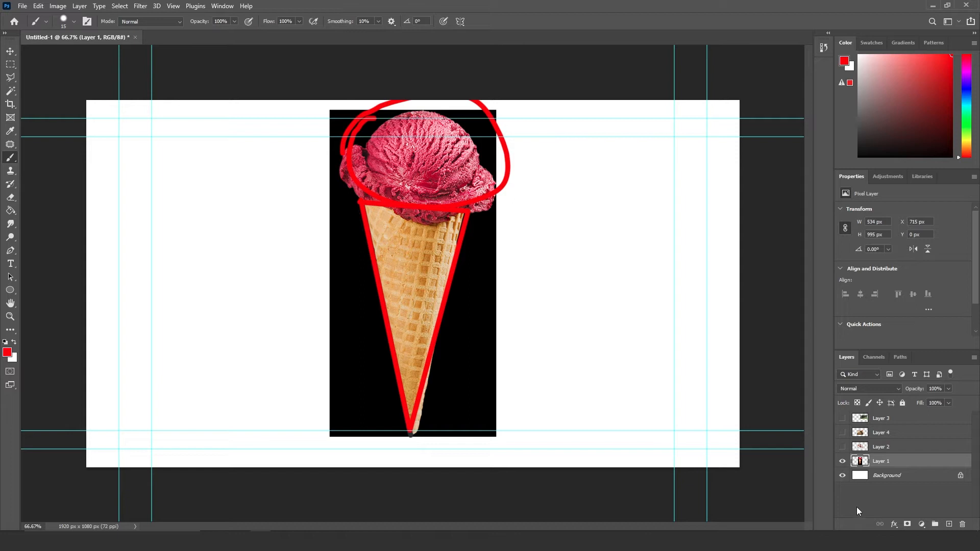
Show Layer 2 in place of Layer 1 and paint red outlines around the central chocolate donut and its hole on Layer 2.
left_click(843, 447)
left_click(842, 461)
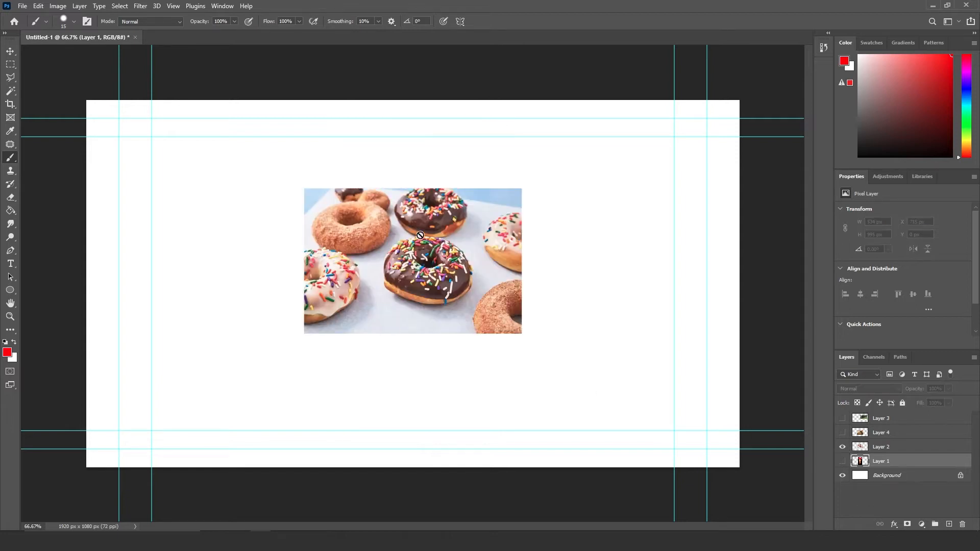
left_click(403, 243)
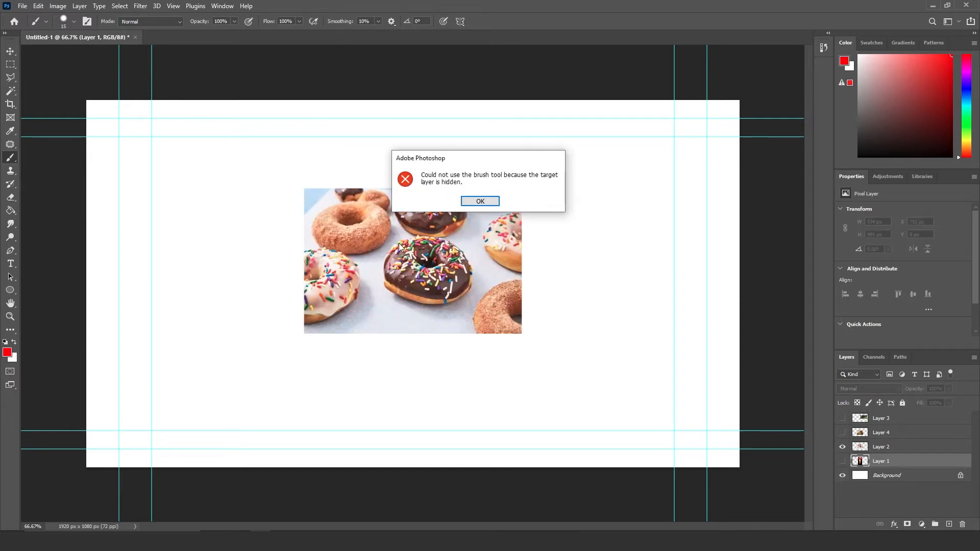
left_click(478, 199)
left_click(877, 446)
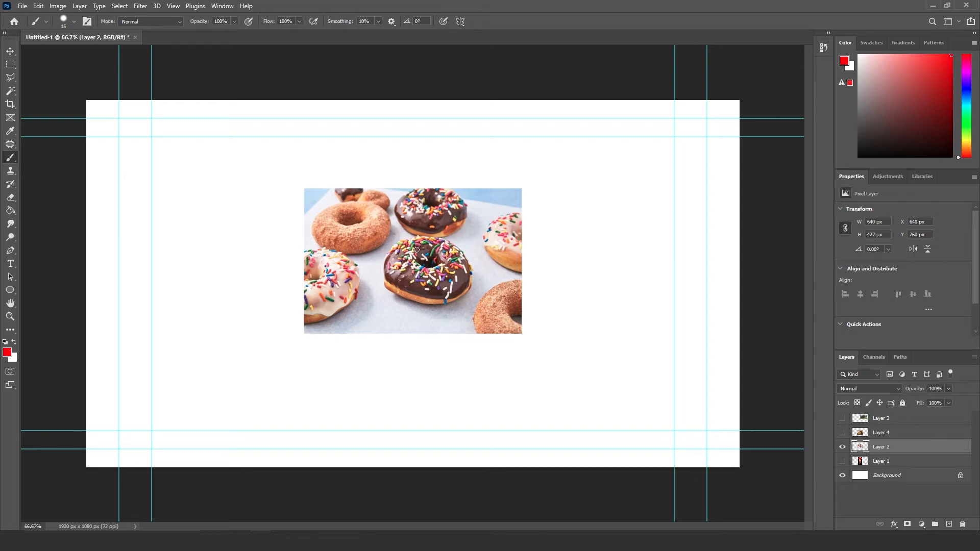
mouse_move(405, 242)
left_mouse_down()
mouse_move(391, 255)
mouse_move(388, 293)
mouse_move(447, 305)
mouse_move(480, 252)
mouse_move(431, 234)
mouse_move(399, 249)
mouse_move(435, 276)
mouse_move(430, 246)
mouse_move(418, 250)
left_mouse_up()
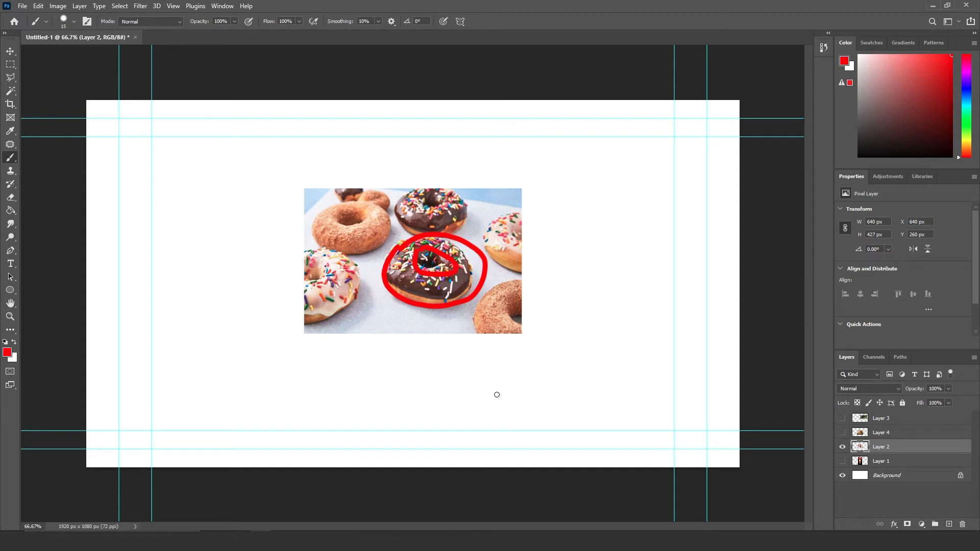
Show Layer 4 and paint a red ground line and an arch over the smaller dome on it.
left_click(842, 432)
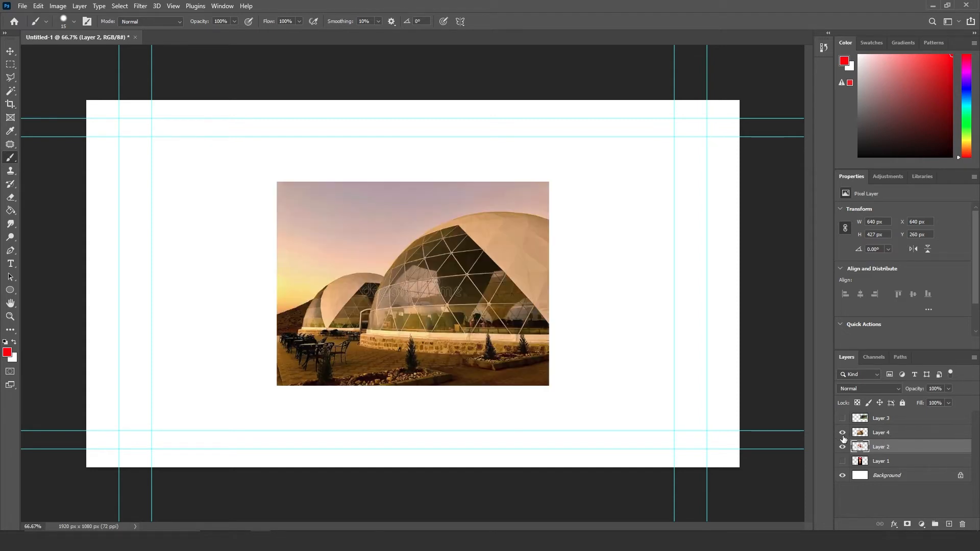
left_click(868, 432)
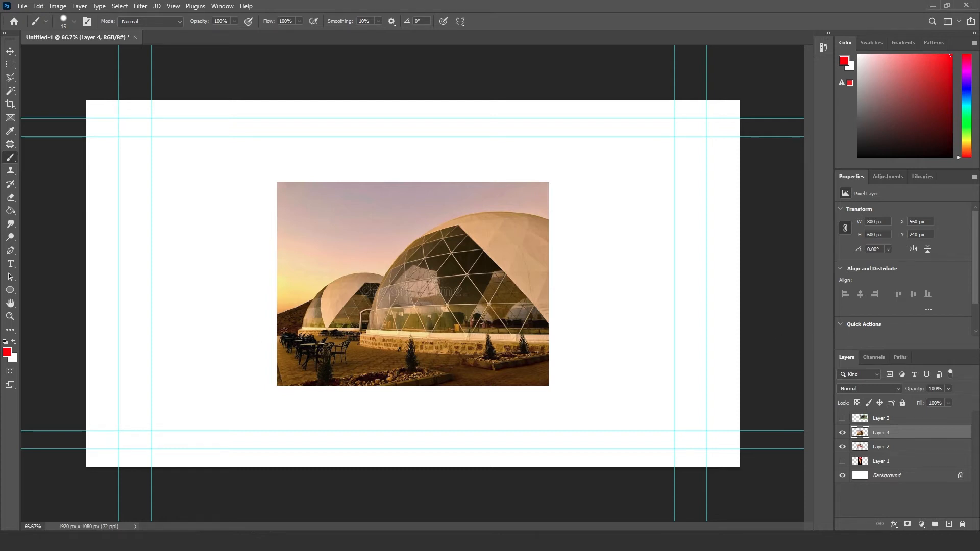
mouse_move(298, 331)
left_mouse_down()
mouse_move(407, 330)
mouse_move(320, 284)
mouse_move(407, 313)
mouse_move(406, 330)
mouse_move(577, 334)
left_mouse_up()
mouse_move(370, 328)
left_mouse_down()
mouse_move(395, 281)
mouse_move(488, 226)
mouse_move(583, 324)
left_mouse_up()
key("ctrl+z")
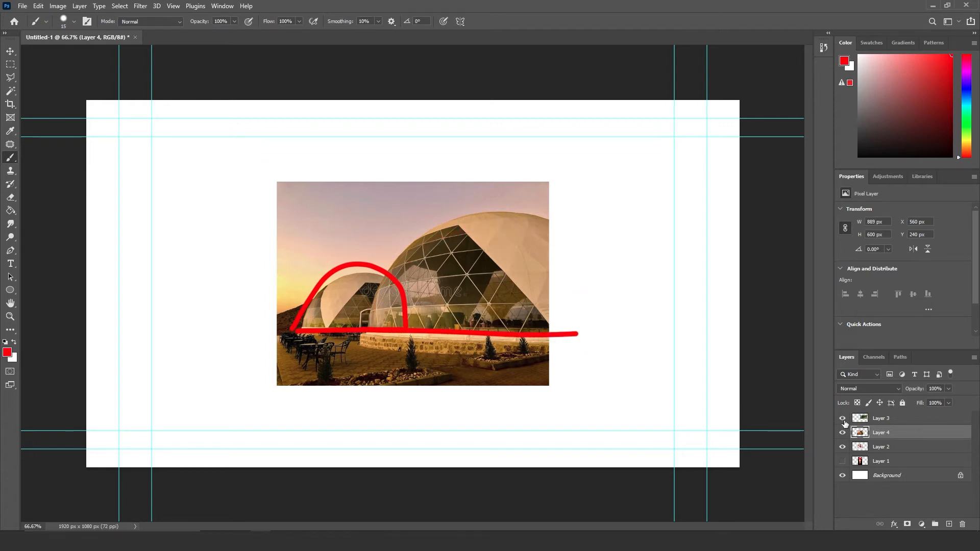
Show Layer 3, hide Layers 2 and 4, and move the house picture near the canvas center, at about X 549 px, Y 237 px.
left_click(842, 418)
left_click(842, 447)
left_click(842, 433)
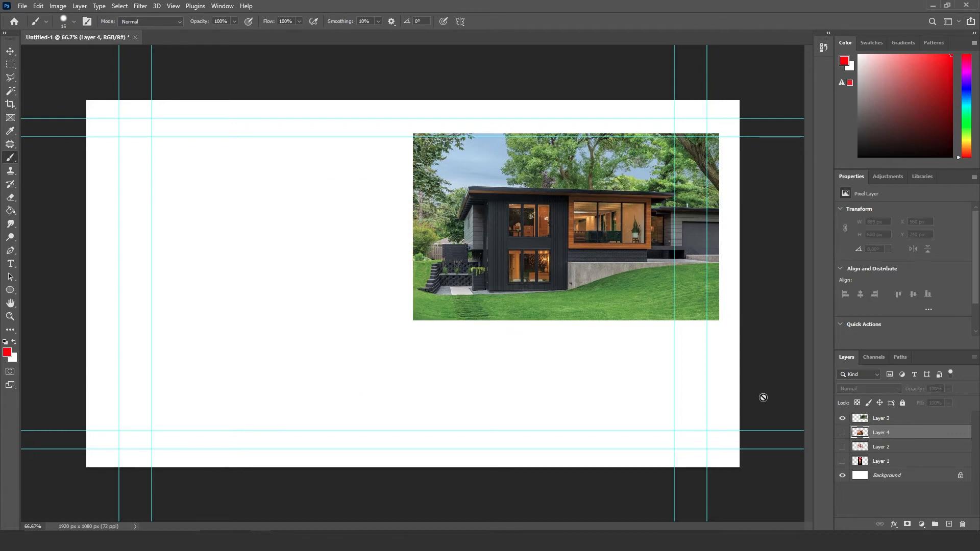
left_click(9, 52)
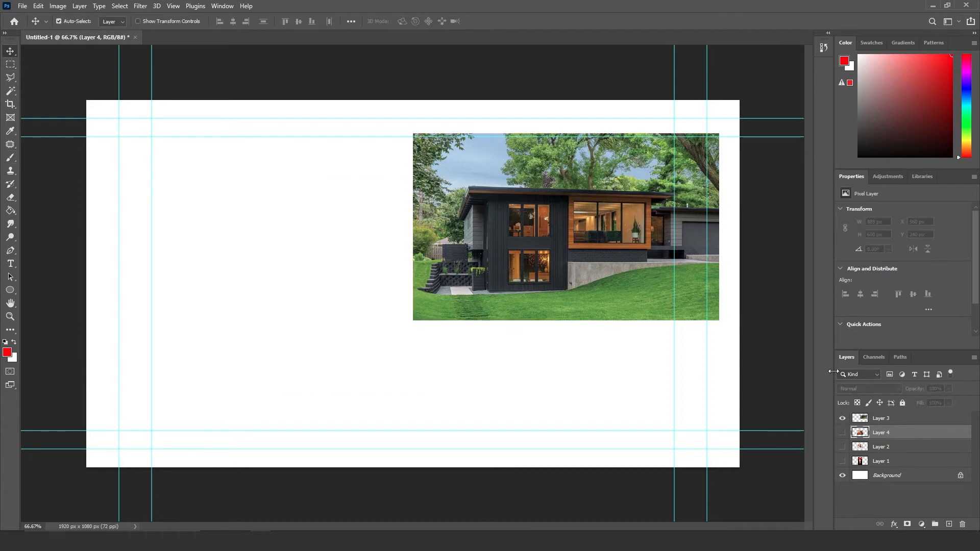
left_click(909, 419)
left_click_drag(533, 242, 393, 289)
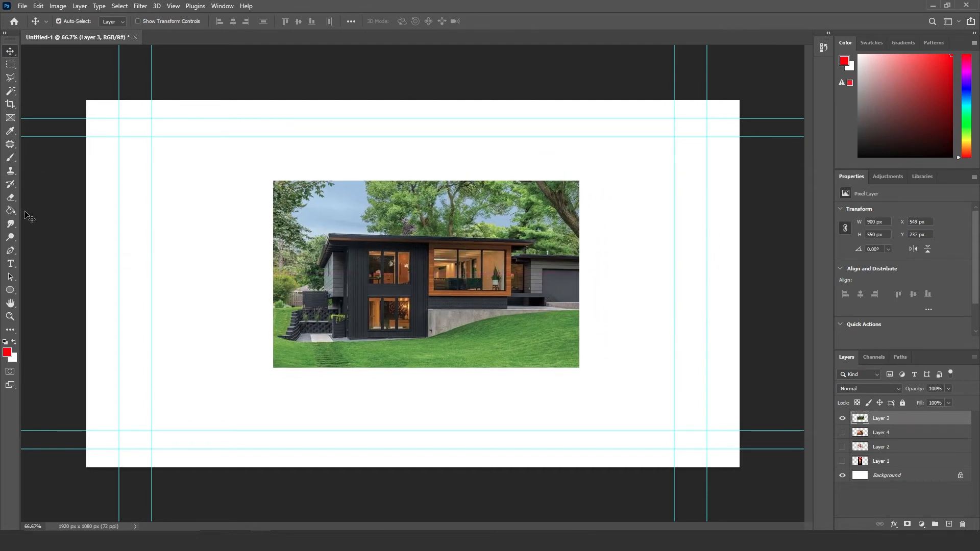
Paint a red straight-line rectangle around the house's dark two-storey front block with the Brush tool.
left_click(11, 159)
left_click(348, 247)
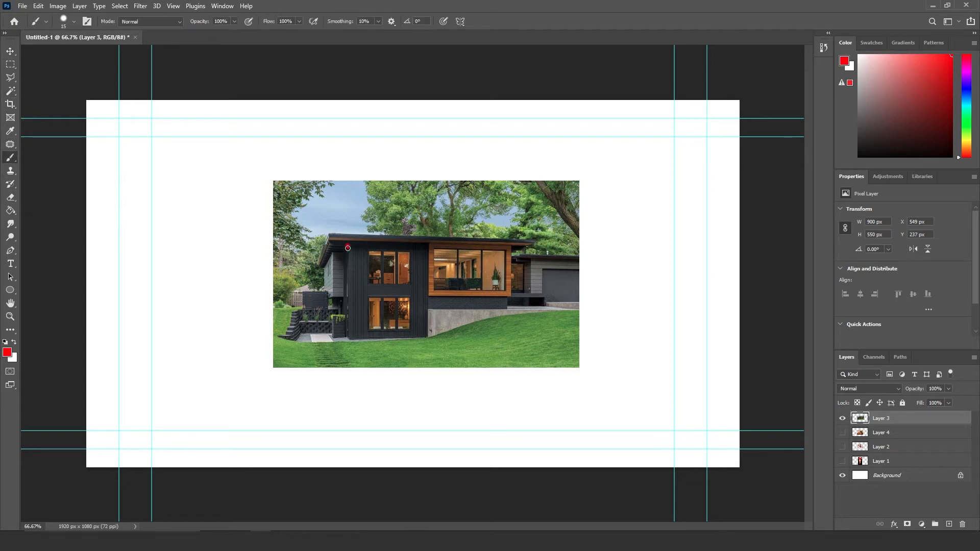
left_click(348, 343, "shift")
left_click(430, 340, "shift")
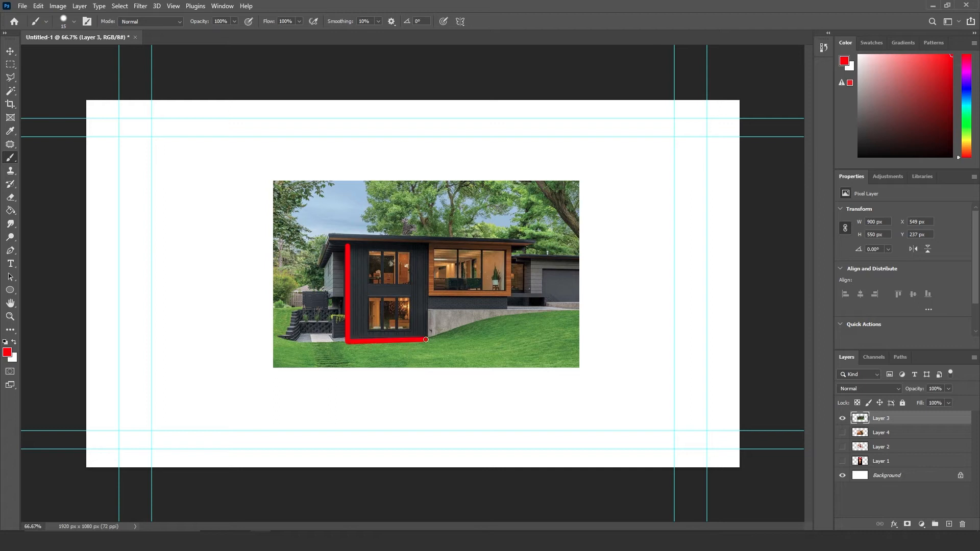
left_click(431, 245, "shift")
left_click(349, 243, "shift")
Outline the upper window of the dark front block with straight red brush lines.
left_click(369, 252)
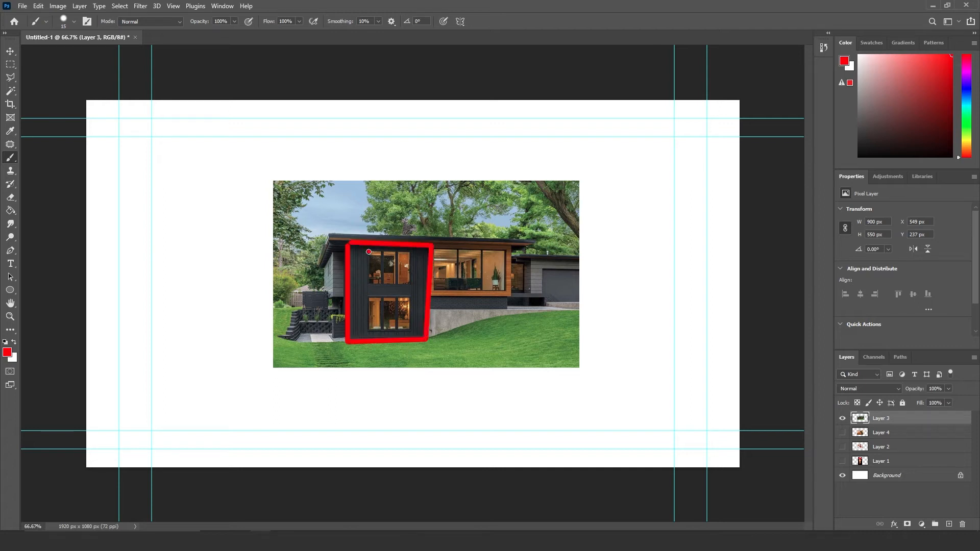
left_click(411, 251, "shift")
left_click(410, 283, "shift")
left_click(367, 286, "shift")
left_click(373, 256, "shift")
key("ctrl+z")
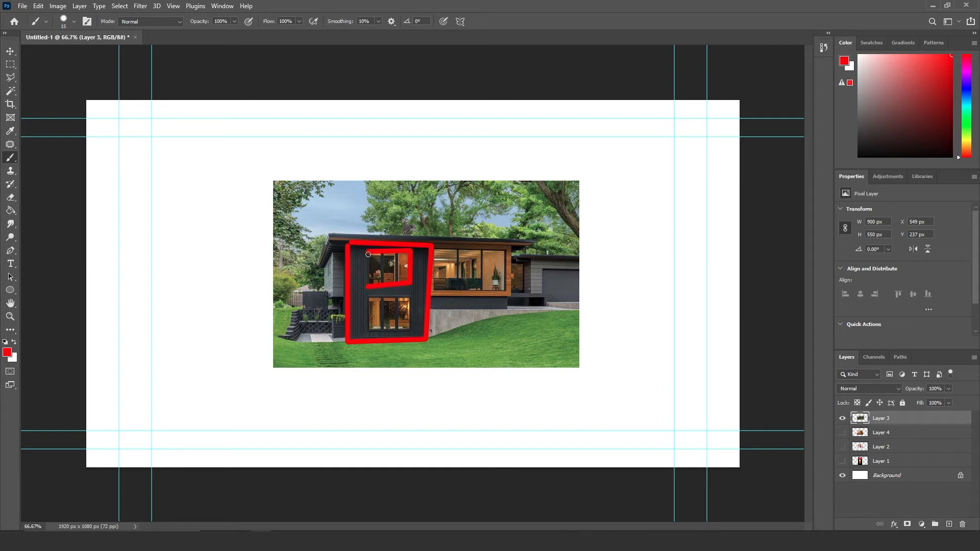
Outline the lower window of the dark front block with straight red brush lines.
left_click(367, 290, "shift")
left_click(405, 297, "shift")
left_click(410, 332, "shift")
left_click(369, 332, "shift")
left_click(366, 297, "shift")
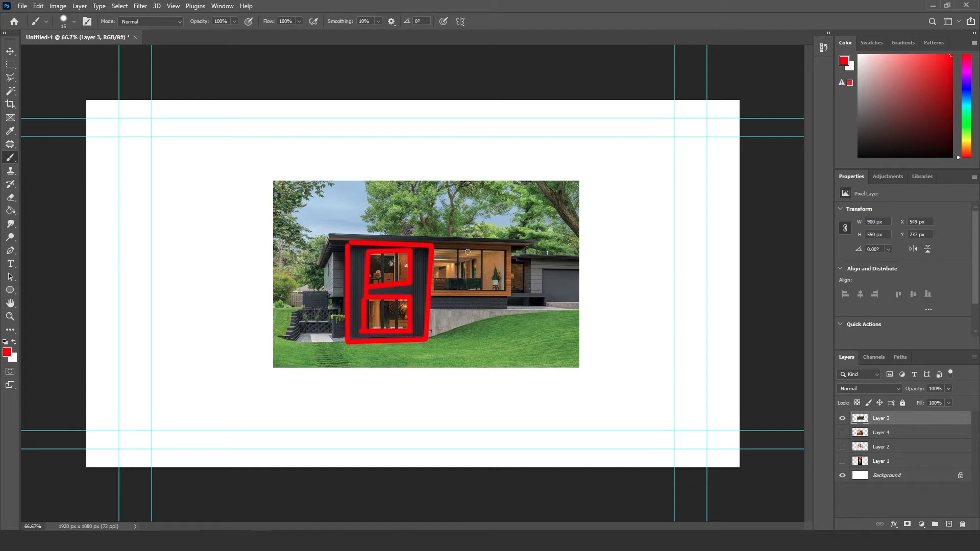
Outline the house's glazed wing beside the dark block with straight red brush lines.
left_click(508, 307, "shift")
left_click(509, 245, "shift")
left_click(434, 243, "shift")
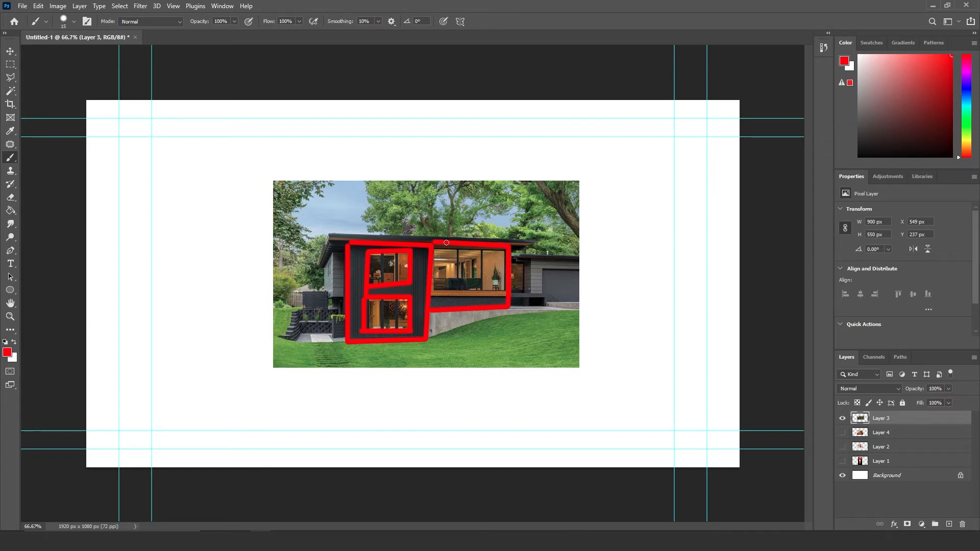
Switch back to Blender, add a plane mesh and move it along the negative X axis, away from the origin.
left_click(932, 6)
middle_click_drag(409, 313, 432, 283)
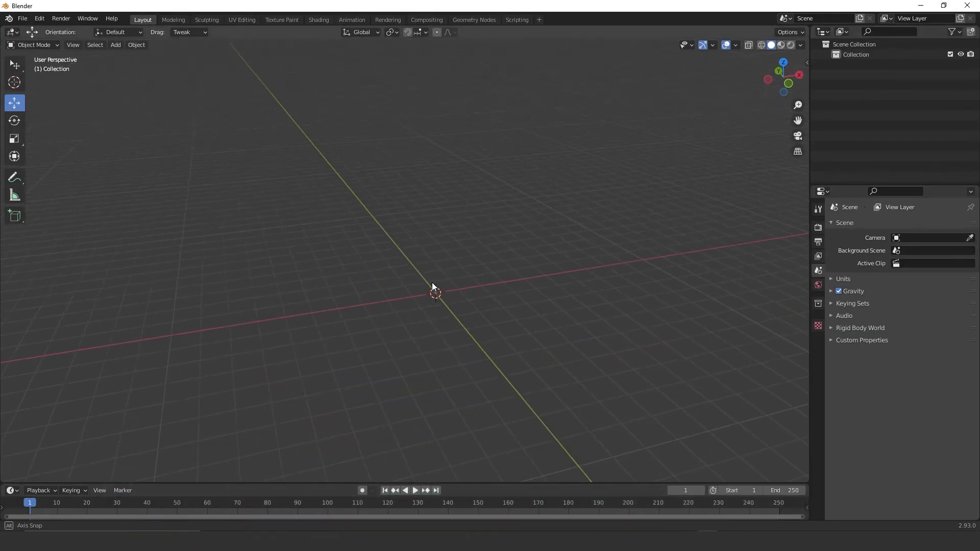
key("shift+a")
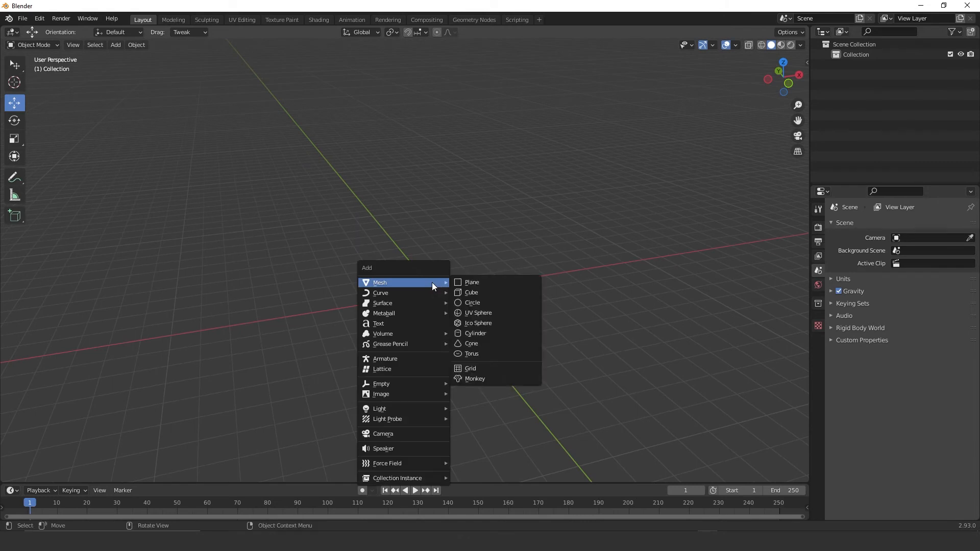
left_click(477, 283)
left_click_drag(473, 290, 381, 304)
Add a cube mesh at the origin and deselect it.
key("shift+a")
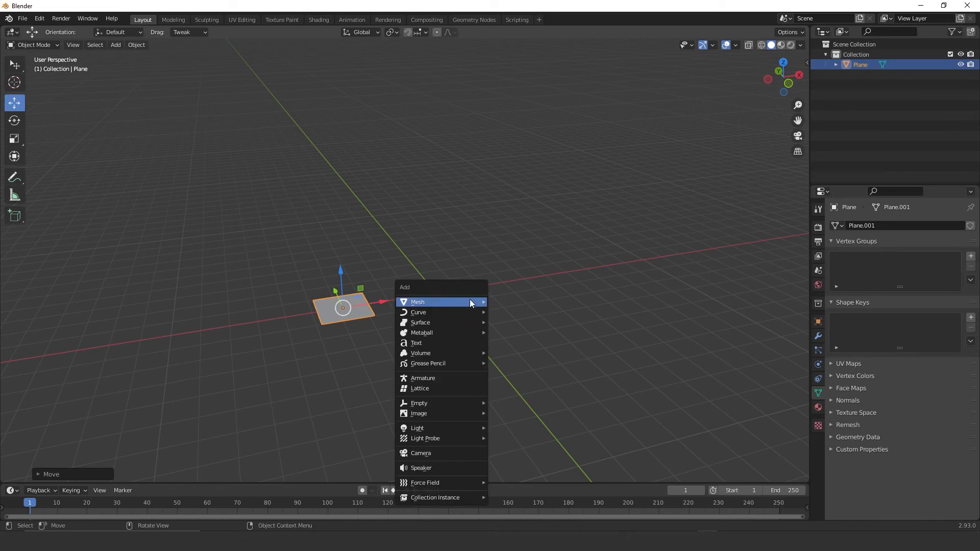
mouse_move(460, 302)
left_click(528, 313)
left_click(537, 262)
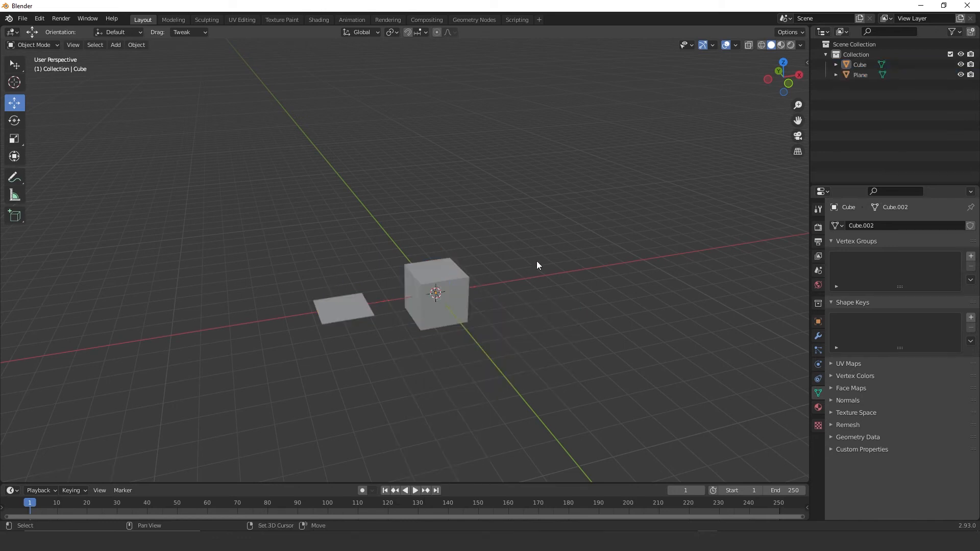
key("shift+a")
mouse_move(538, 266)
left_click(590, 280)
key("ctrl+z")
Add a UV sphere and move it about 3.46 m along the X axis, beside the cube.
key("shift+a")
mouse_move(537, 273)
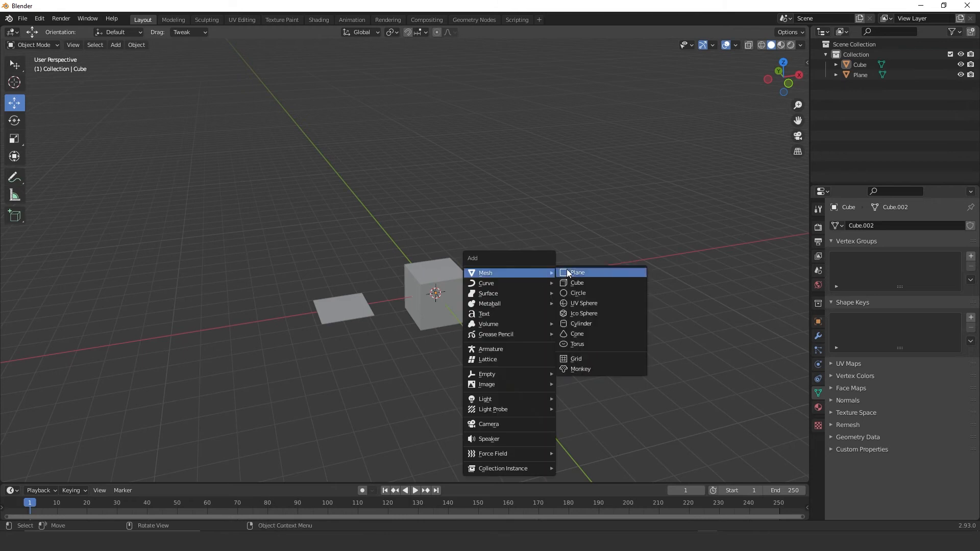
left_click(603, 301)
key("g")
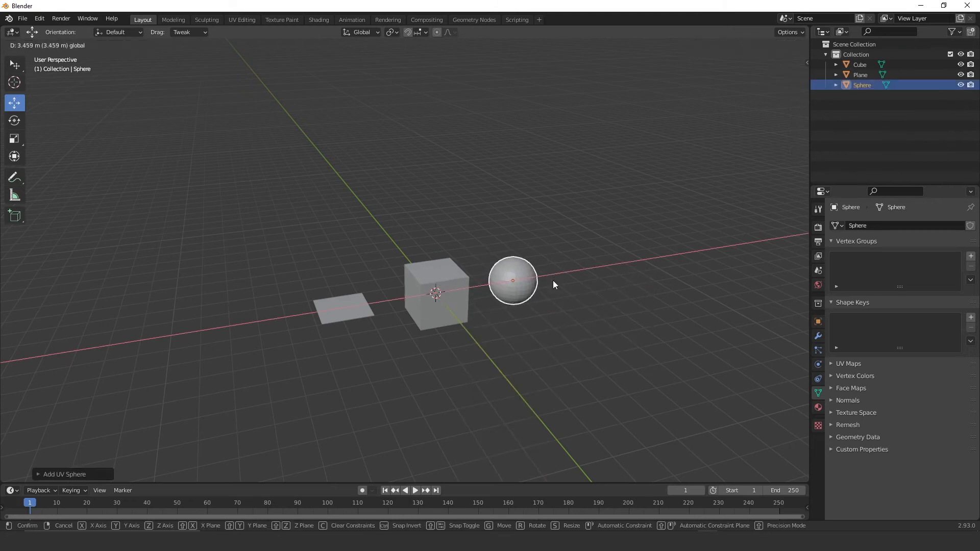
left_click(553, 281)
Add a cylinder mesh and move it along the X axis to just beyond the sphere.
key("shift+a")
mouse_move(541, 281)
left_click(623, 334)
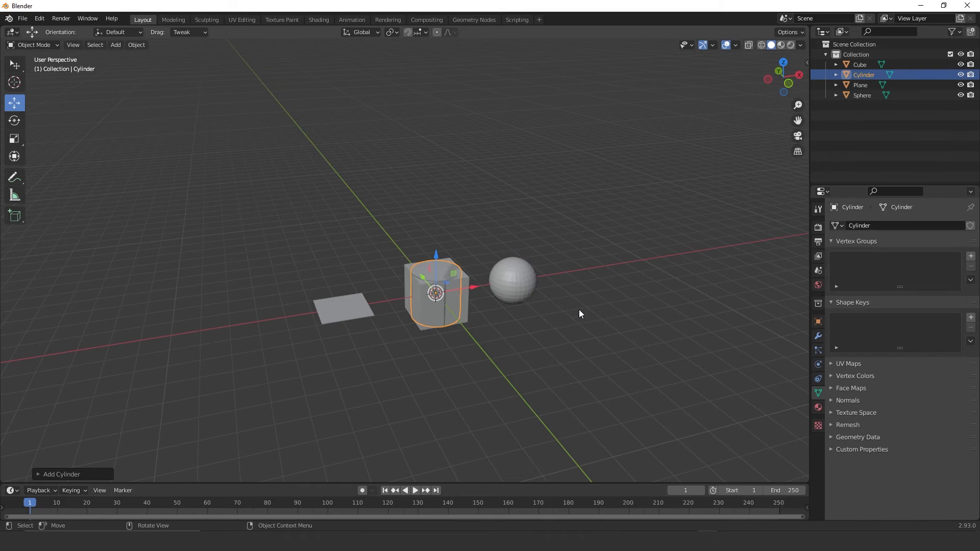
key("g")
left_click(614, 272)
Add a cone mesh and move it along the X axis to just beyond the cylinder.
key("shift+a")
mouse_move(615, 274)
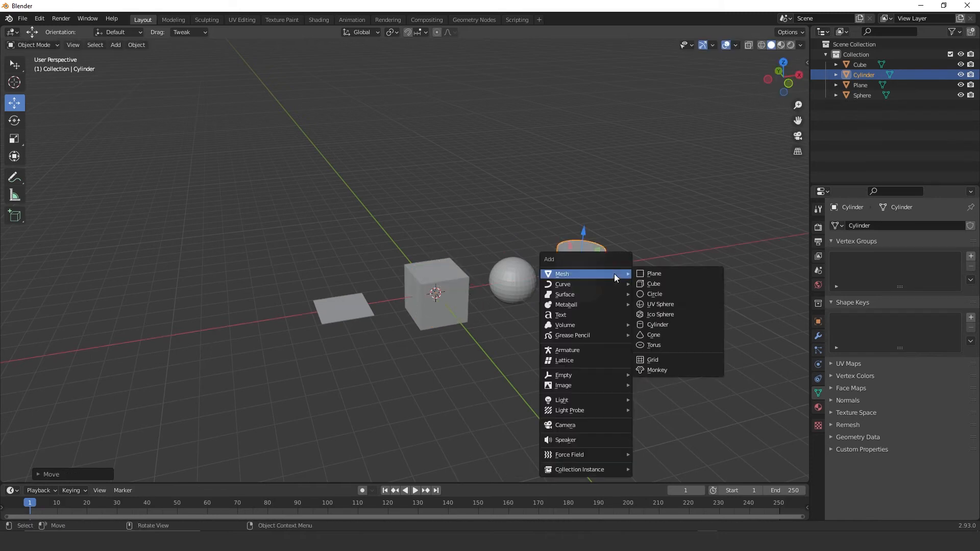
left_click(678, 335)
key("g")
key("x")
left_click(685, 262)
Add a torus mesh, move it along the X axis to the end of the row beyond the cone, and deselect it.
key("shift+a")
mouse_move(685, 260)
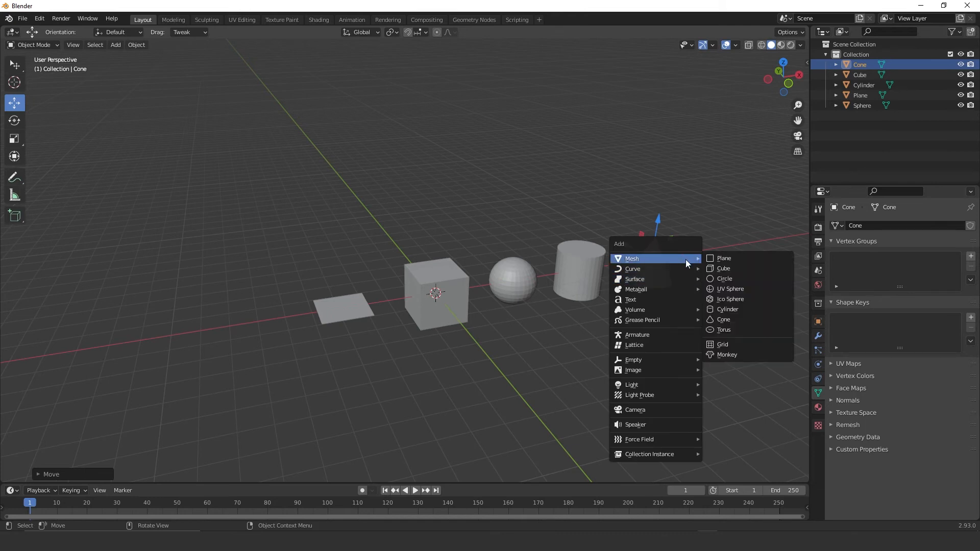
left_click(724, 328)
left_click_drag(462, 286, 736, 268)
middle_click_drag(656, 284, 557, 302, "shift")
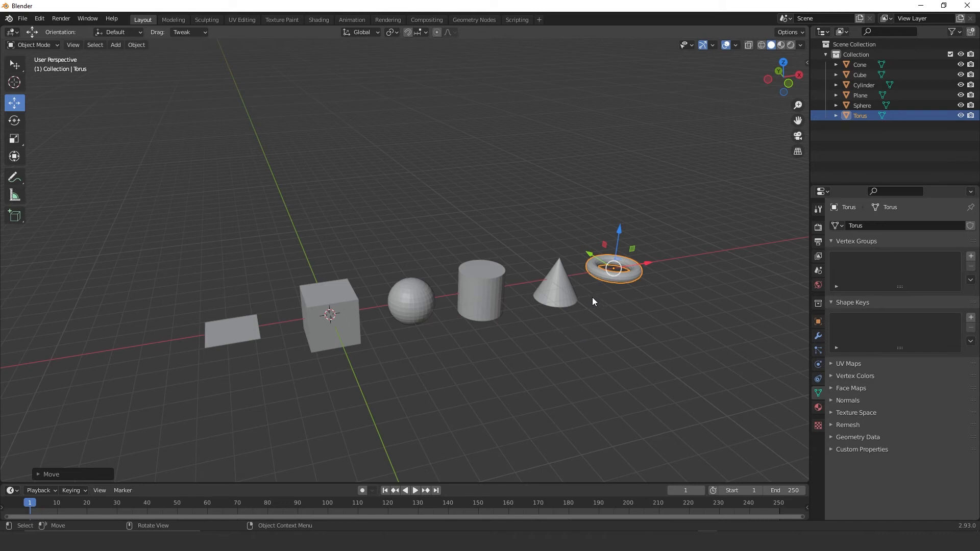
left_click(180, 182)
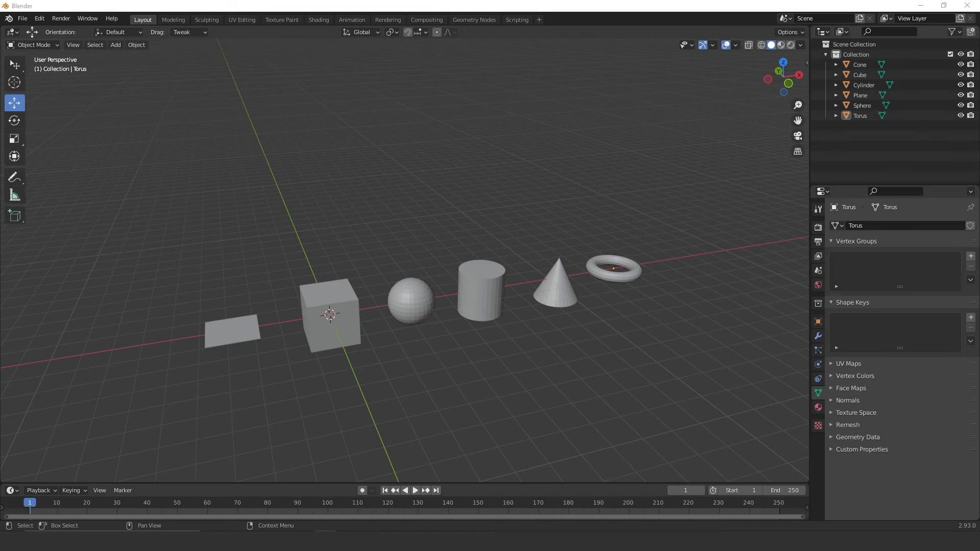
Select the plane, cube, sphere and cylinder one after another to point out each primitive.
left_click(211, 327)
left_click(305, 312)
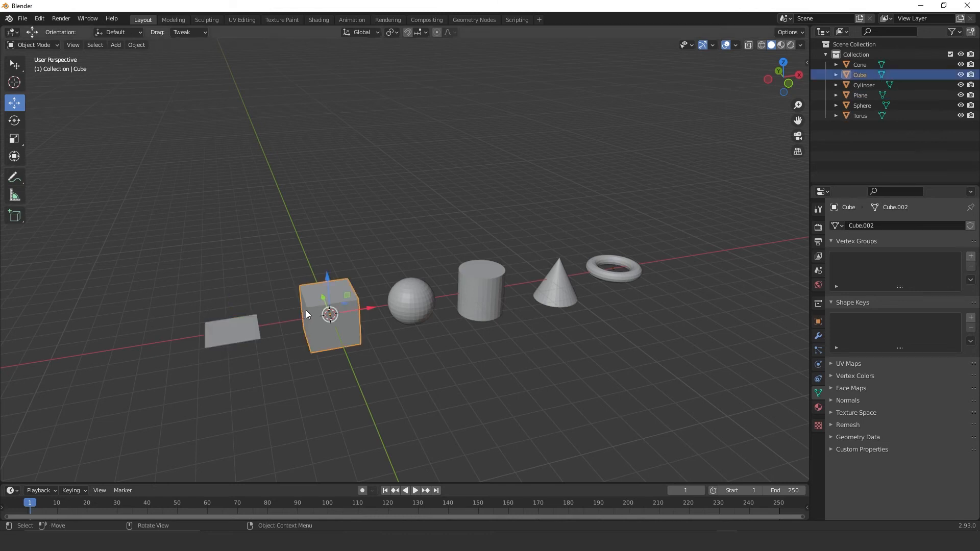
left_click(409, 301)
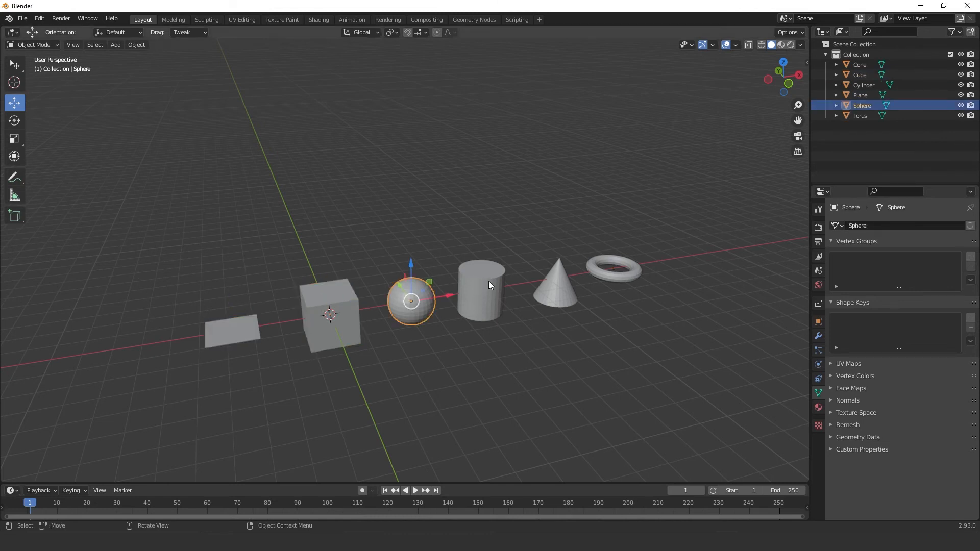
left_click(488, 281)
Put the cone into Edit Mode and box-select only its tip vertex.
left_click(555, 282)
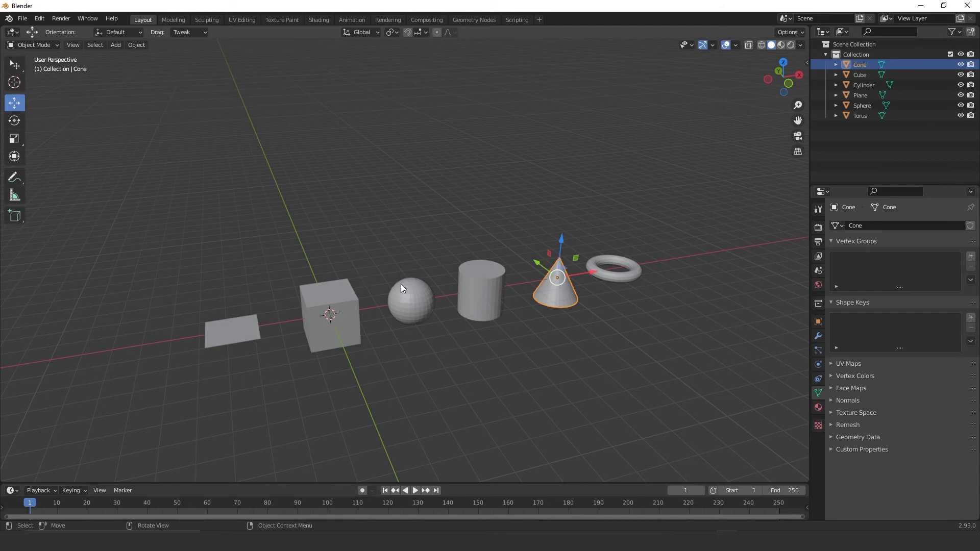
key("Tab")
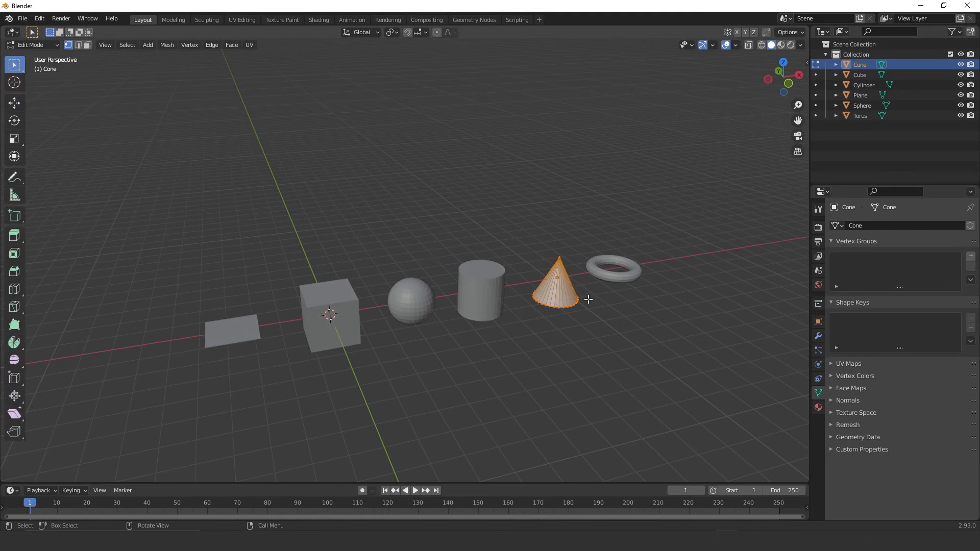
scroll(578, 279, "up", 3)
left_click_drag(546, 215, 614, 271)
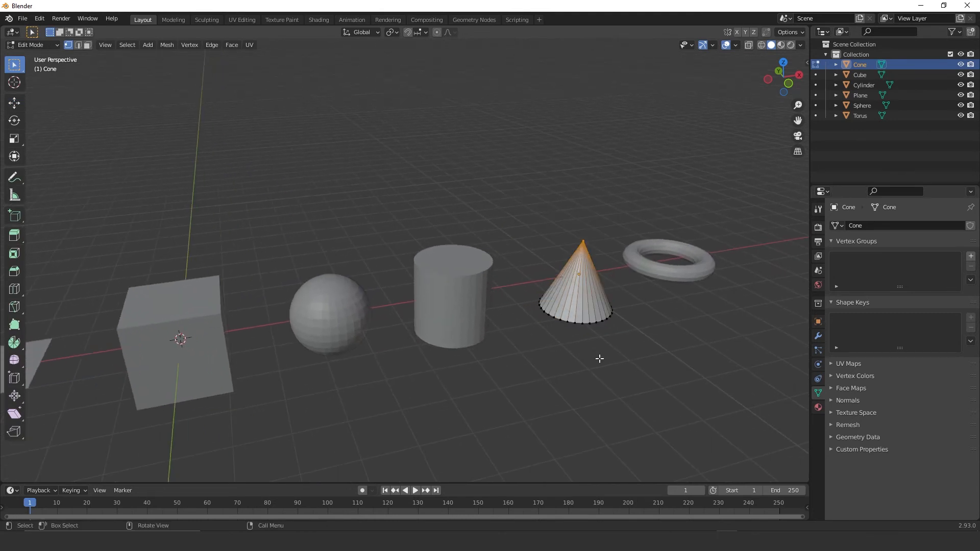
Leave the cone's Edit Mode, put the cylinder into Edit Mode and deselect all its vertices.
key("Tab")
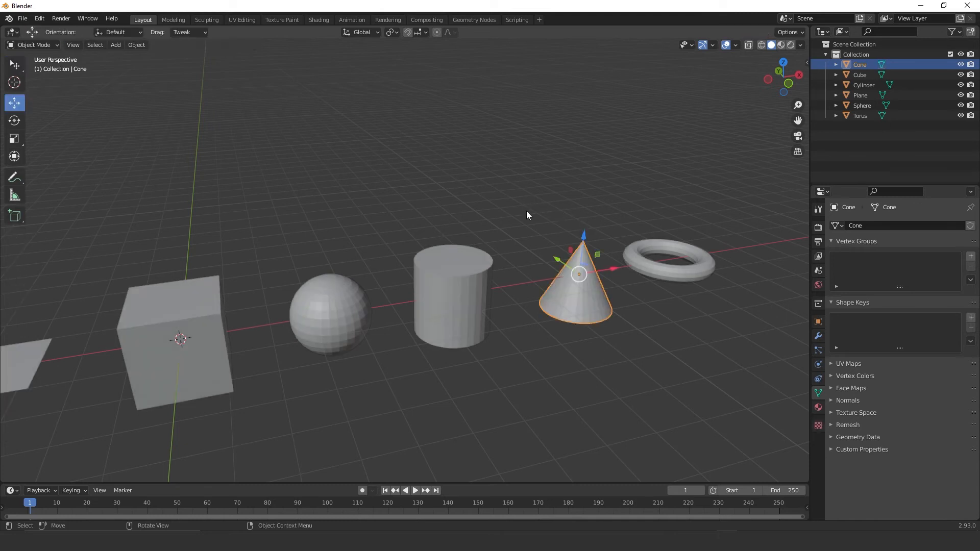
left_click(461, 284)
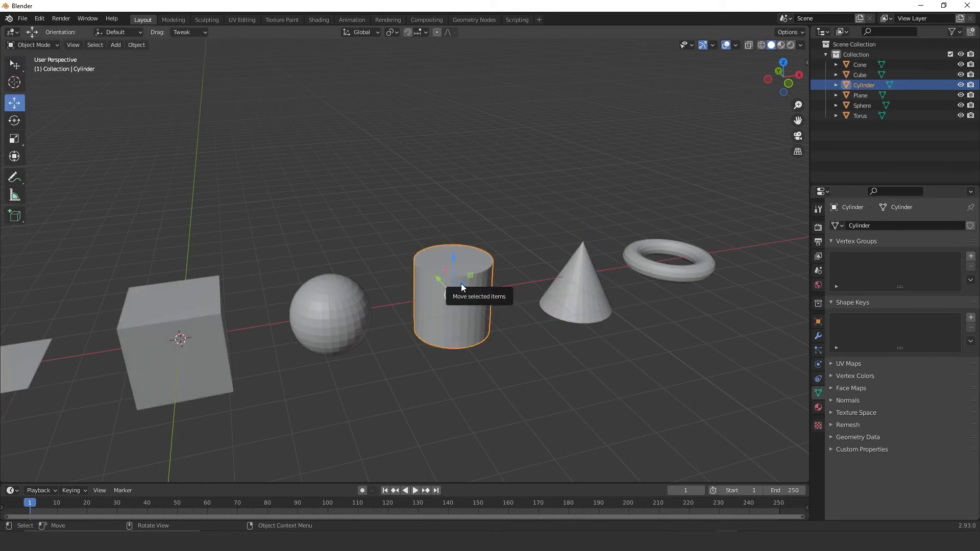
key("Tab")
key("alt+a")
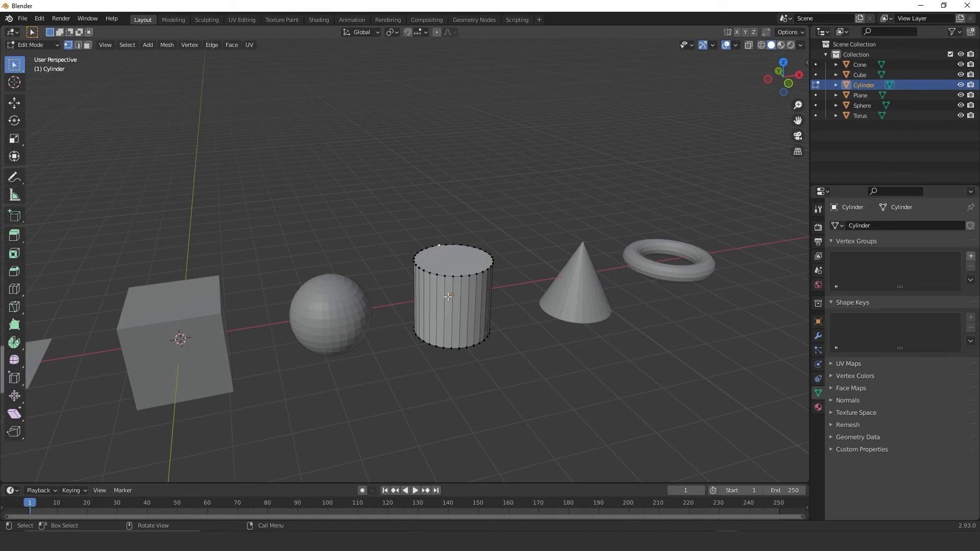
Return the cylinder to Object Mode, then put the sphere into Edit Mode with all its vertices deselected.
key("Tab")
left_click(346, 294)
key("Tab")
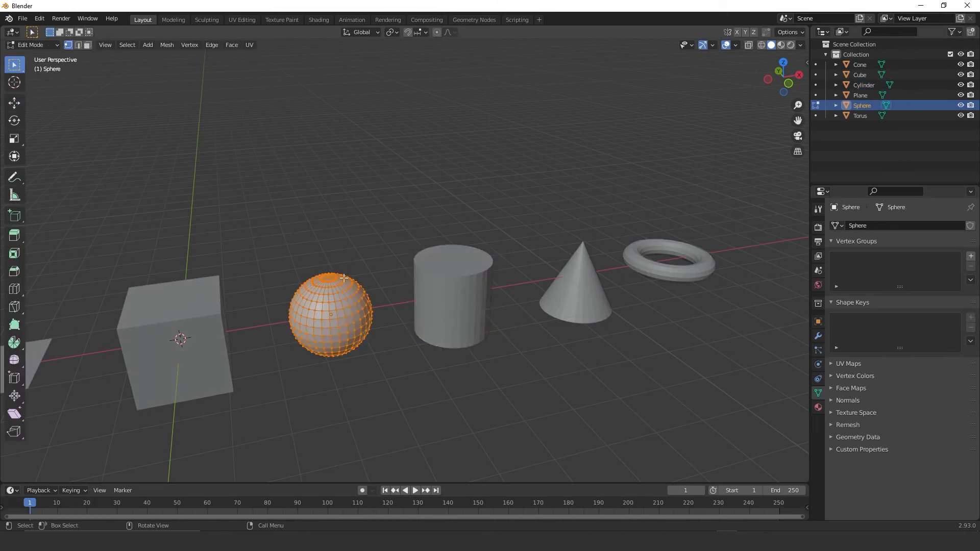
key("alt+a")
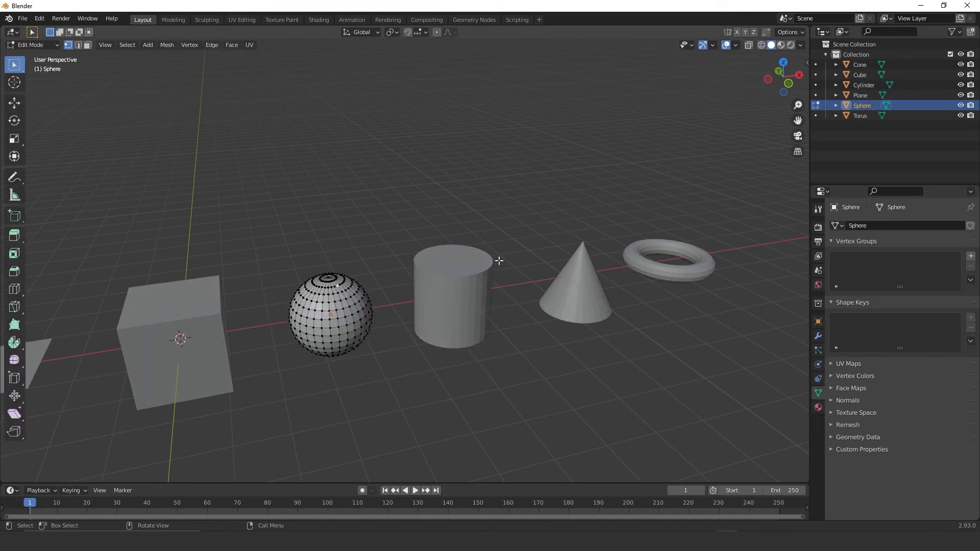
Try edge and face selection modes on the sphere, then return to Object Mode and deselect everything.
left_click(78, 44)
left_click(335, 325)
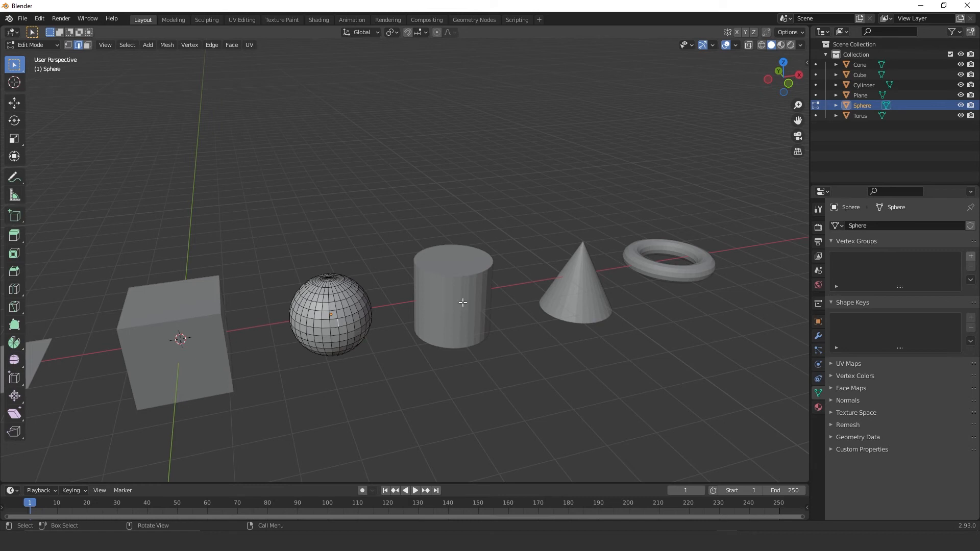
left_click(88, 45)
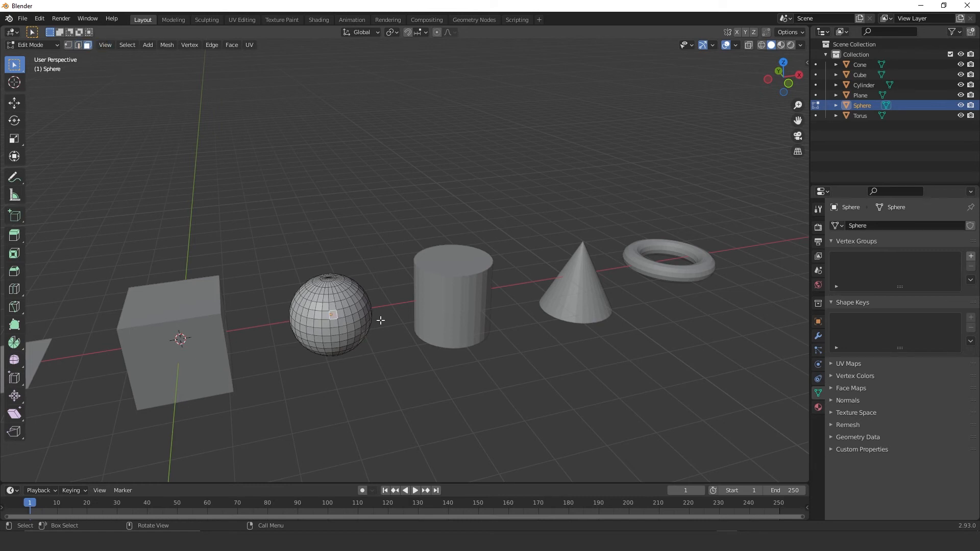
key("Tab")
scroll(306, 274, "down", 5)
left_click(486, 324)
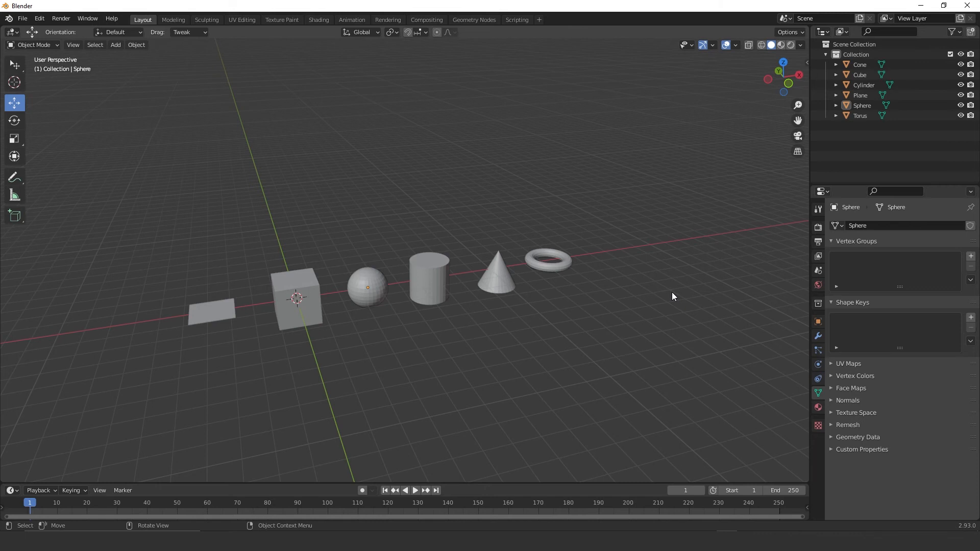
Put the cone into Edit Mode and, in vertex selection mode, select its tip vertex and one front base vertex.
left_click(497, 286)
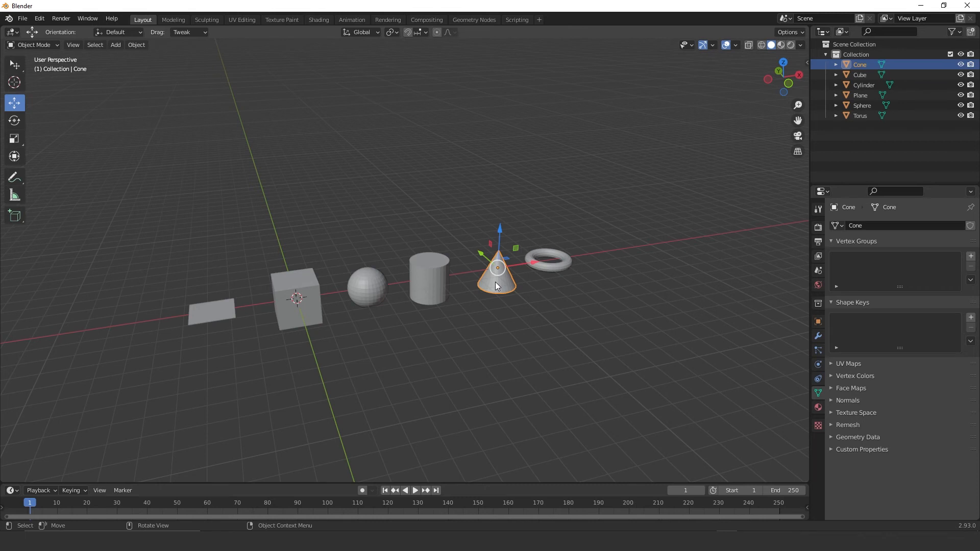
scroll(515, 278, "up", 5)
middle_click_drag(658, 272, 516, 285, "shift")
key("Tab")
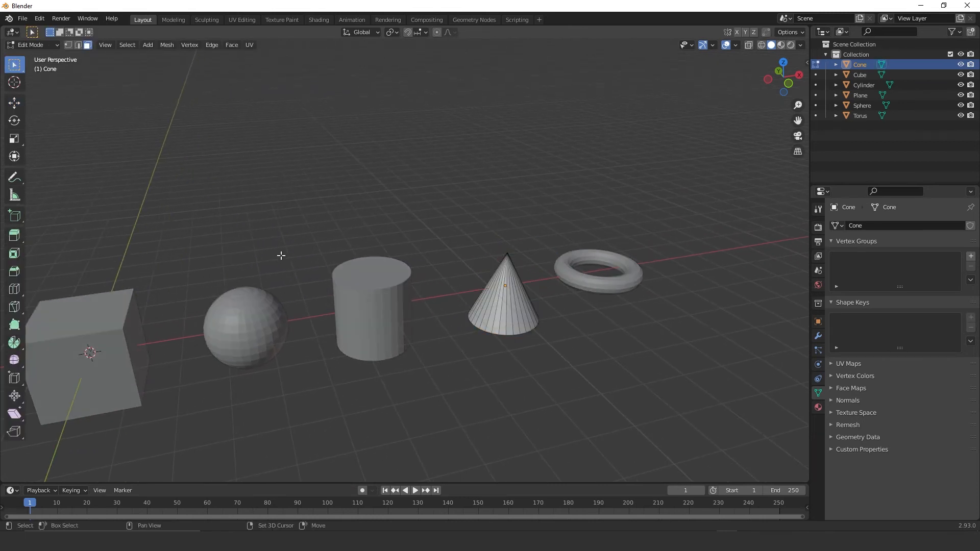
left_click(79, 45)
scroll(511, 258, "up", 3)
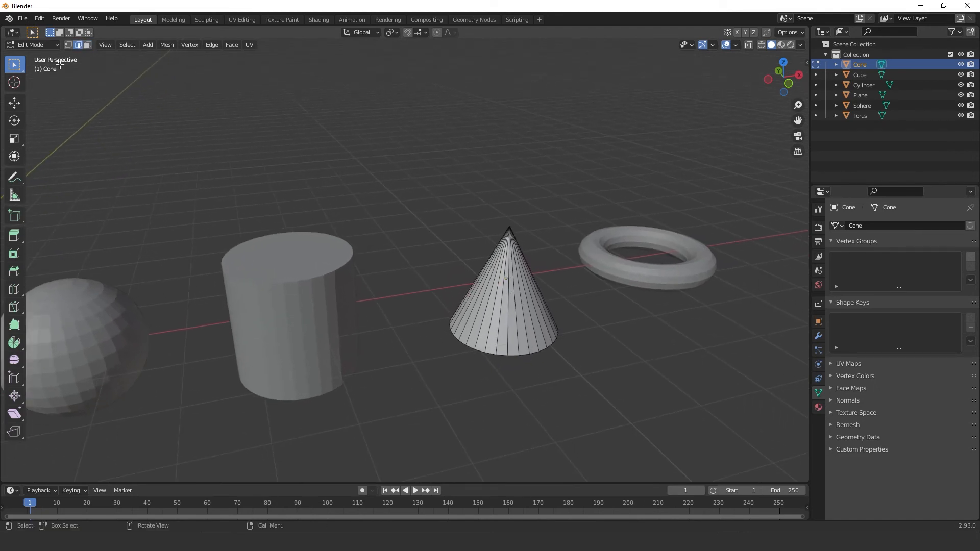
left_click(70, 45)
left_click(510, 227)
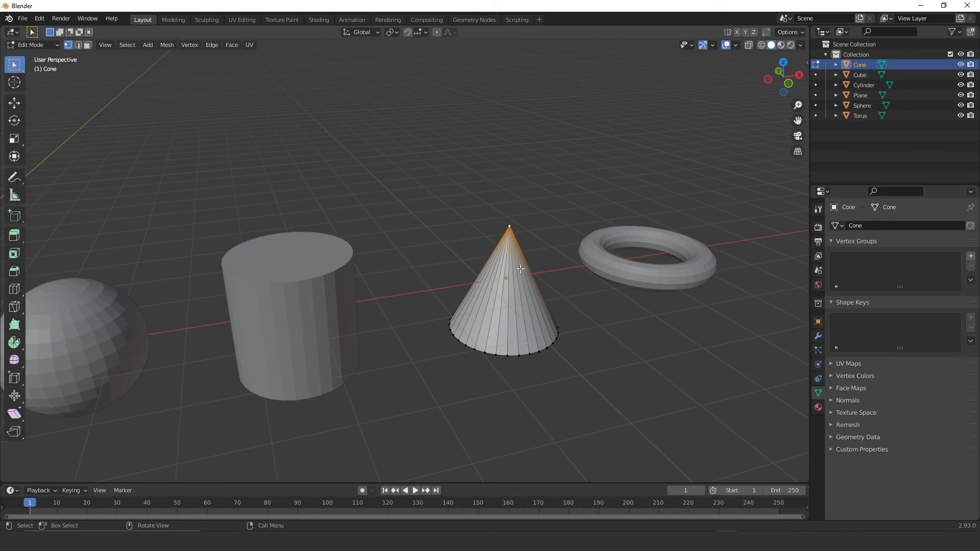
left_click(508, 356, "shift")
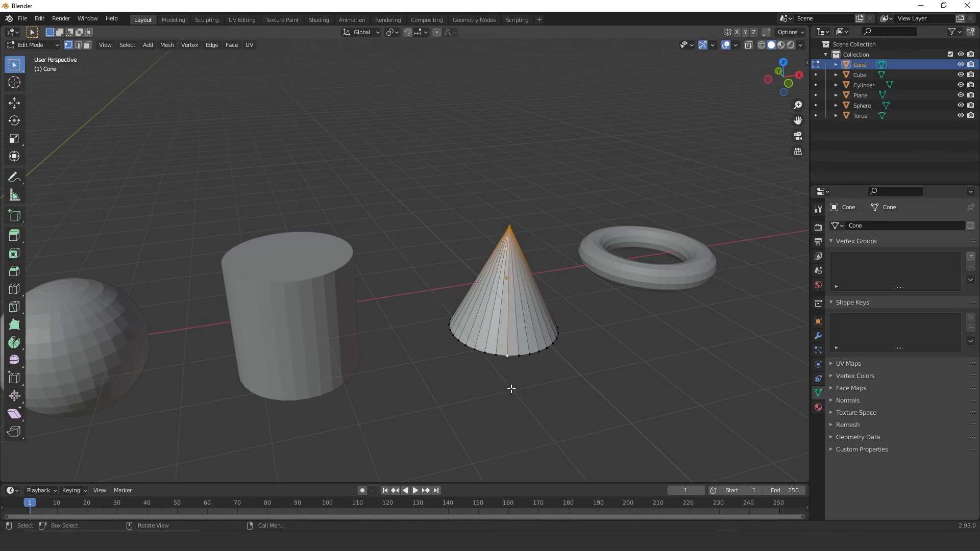
Switch the cone to edge selection and select individual edges running from the tip to the base.
left_click(78, 45)
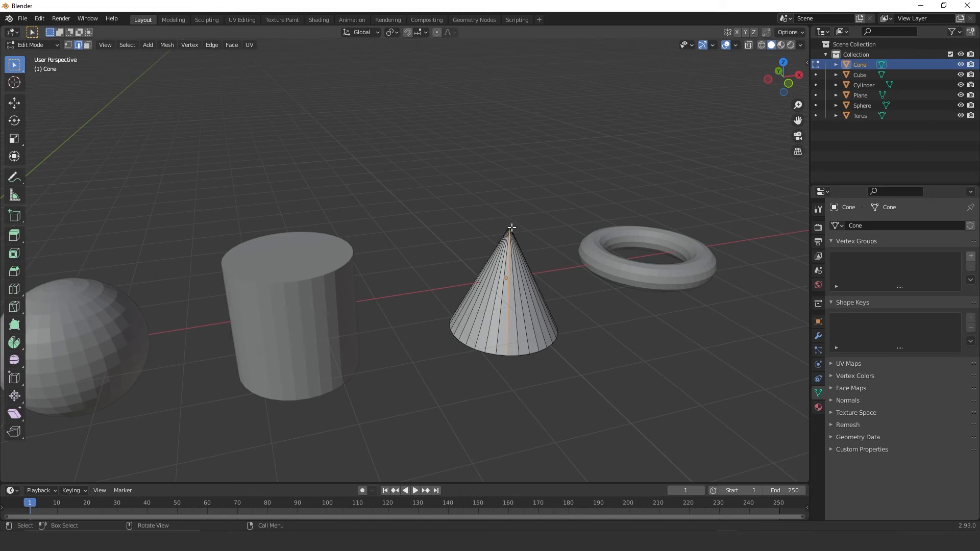
left_click(510, 294)
left_click(524, 312)
left_click(529, 308)
Add the neighbouring side edge and the base edge between them to the selection, enclosing one triangular face of the cone.
scroll(675, 277, "up", 3)
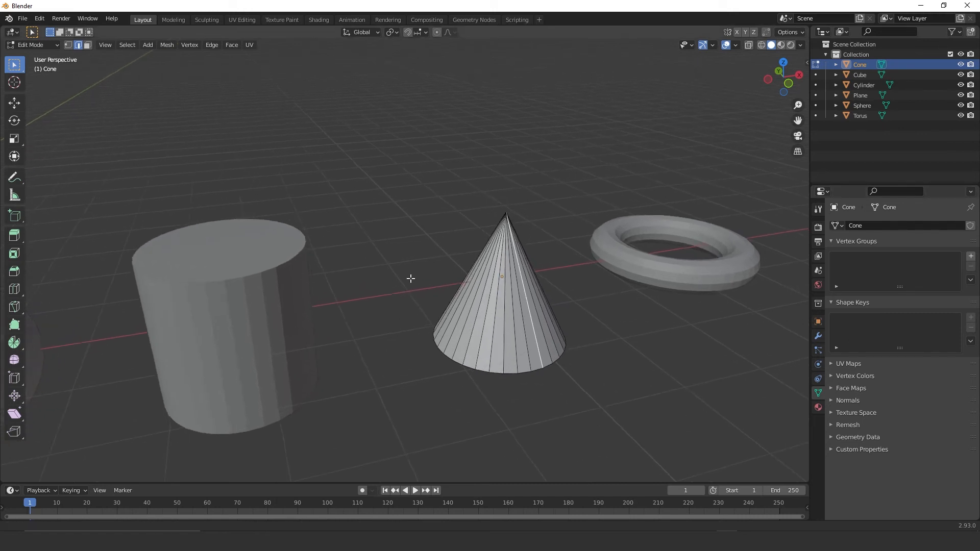
scroll(425, 274, "up", 2)
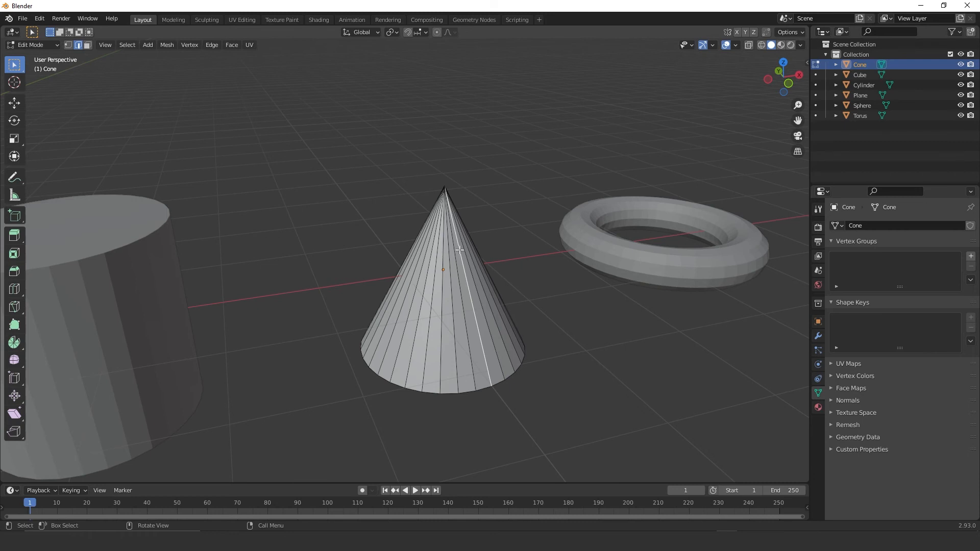
left_click(457, 267, "shift")
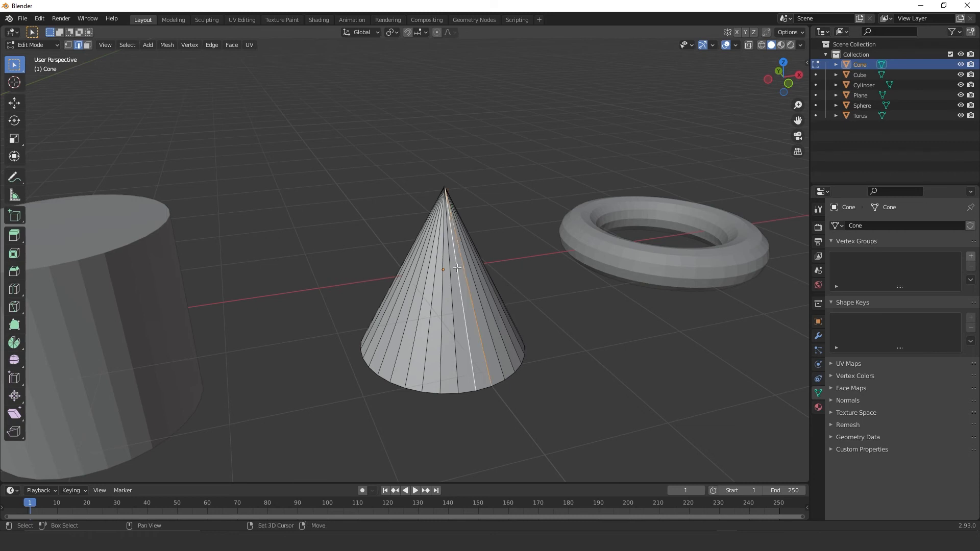
left_click(482, 390, "shift")
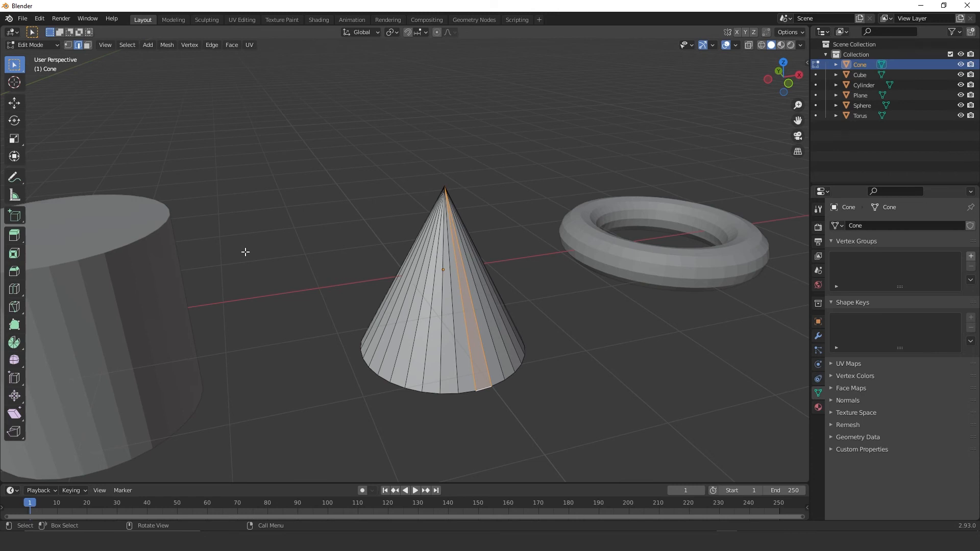
middle_click_drag(546, 276, 549, 275, "shift")
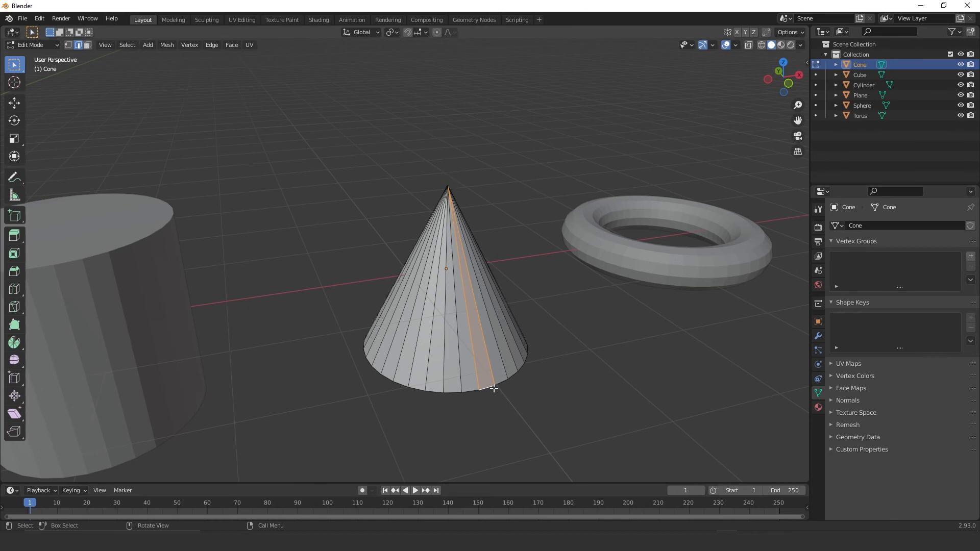
Leave the cone's Edit Mode, select the cylinder, centre the view on it and put it into Edit Mode.
key("Tab")
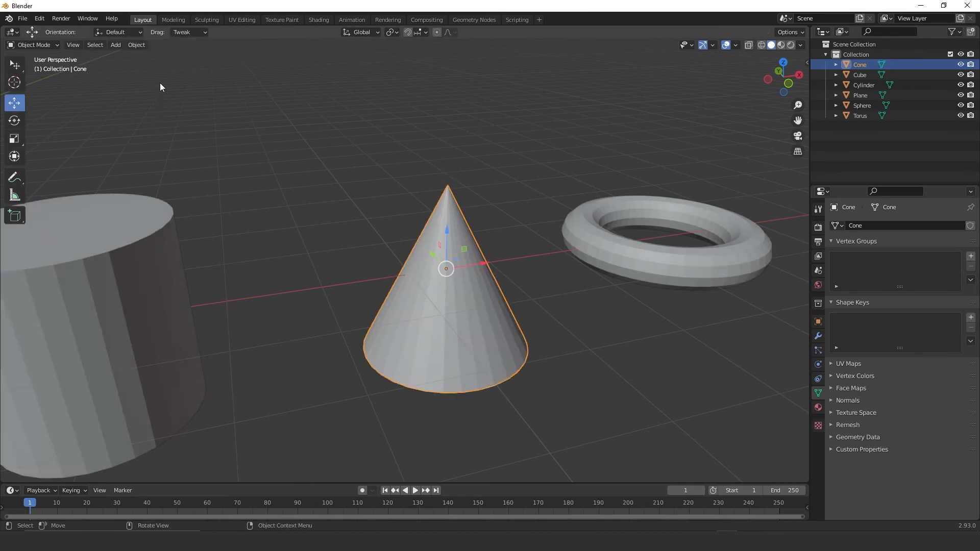
left_click(143, 295)
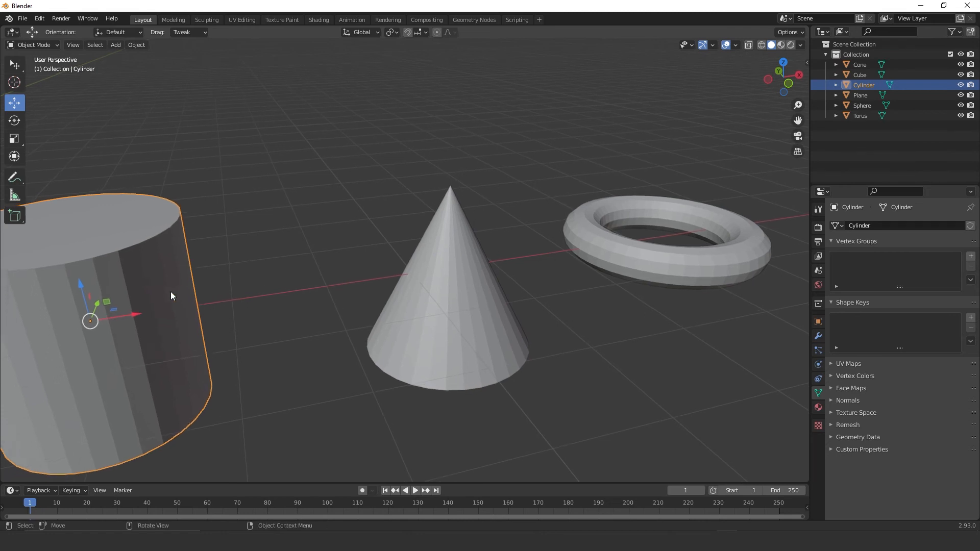
scroll(170, 292, "down", 1)
middle_click_drag(473, 247, 498, 238, "shift")
key("KP_Decimal")
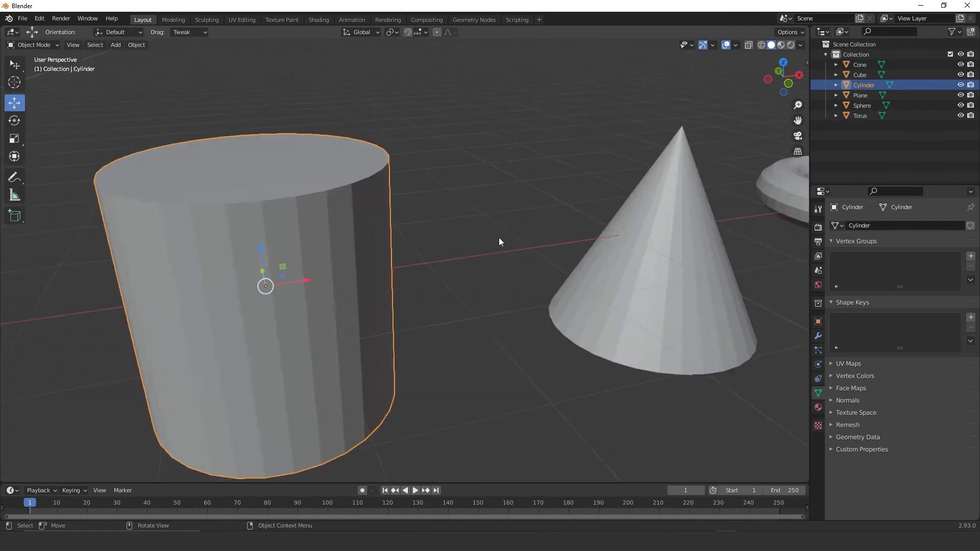
key("Tab")
Select the four corner vertices of one front side face of the cylinder in vertex selection mode.
scroll(515, 251, "down", 3)
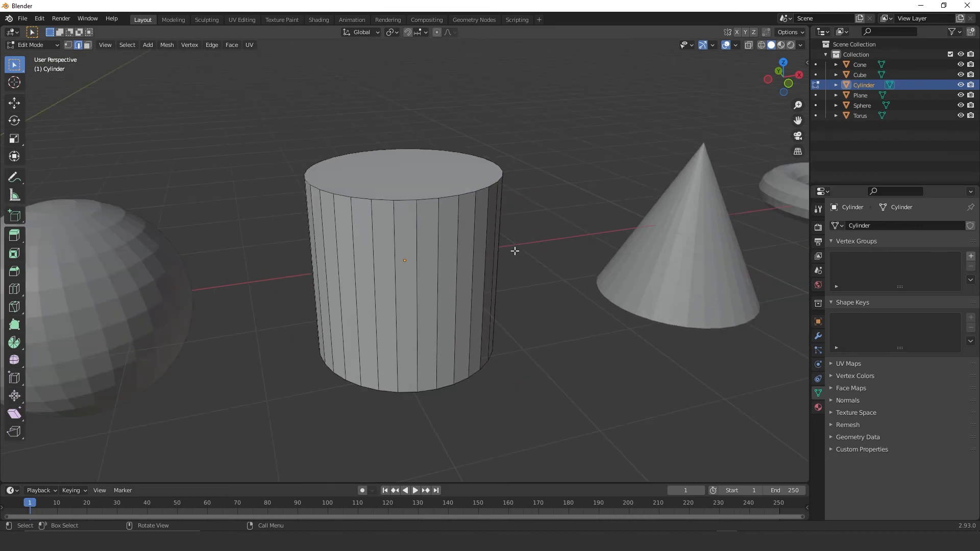
middle_click_drag(455, 229, 401, 201, "shift")
scroll(401, 201, "up", 2)
left_click(85, 44)
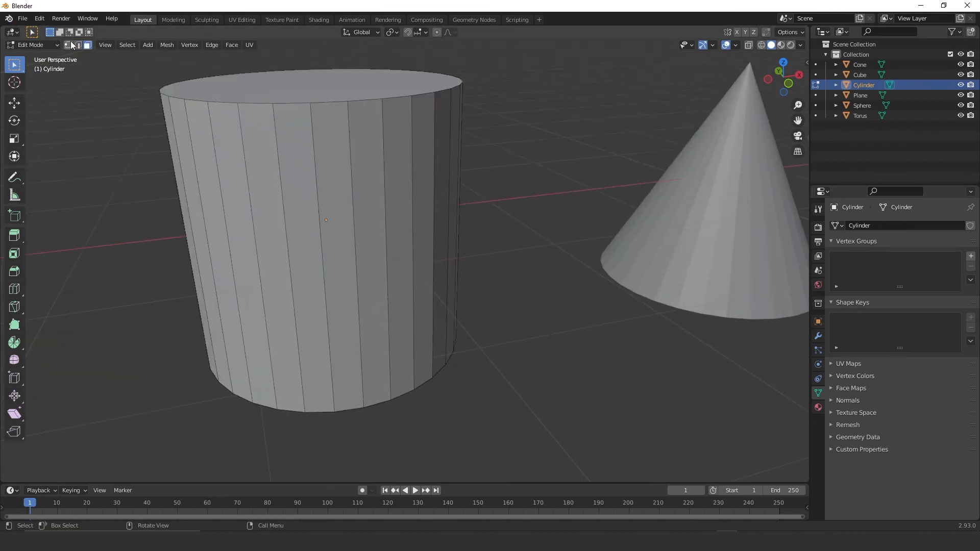
left_click(348, 101)
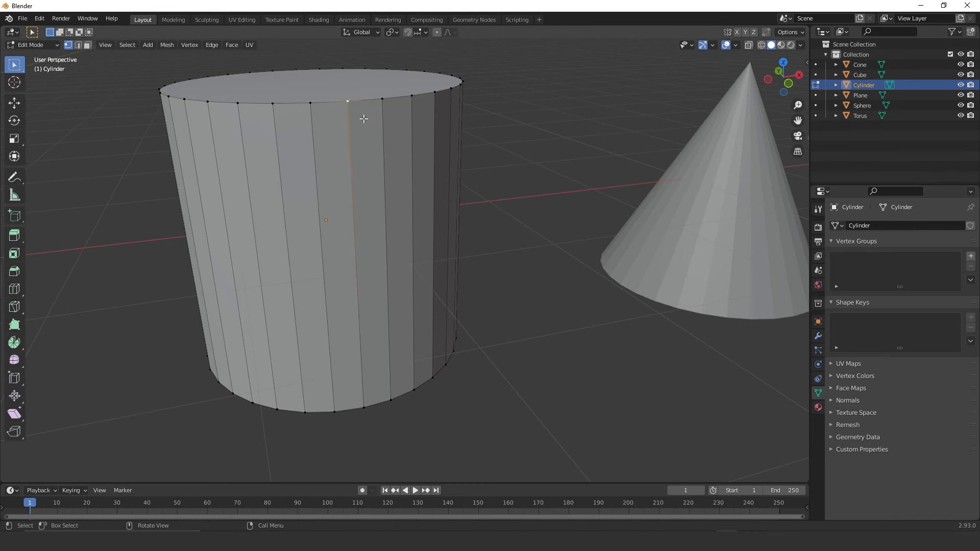
left_click(383, 98, "ctrl")
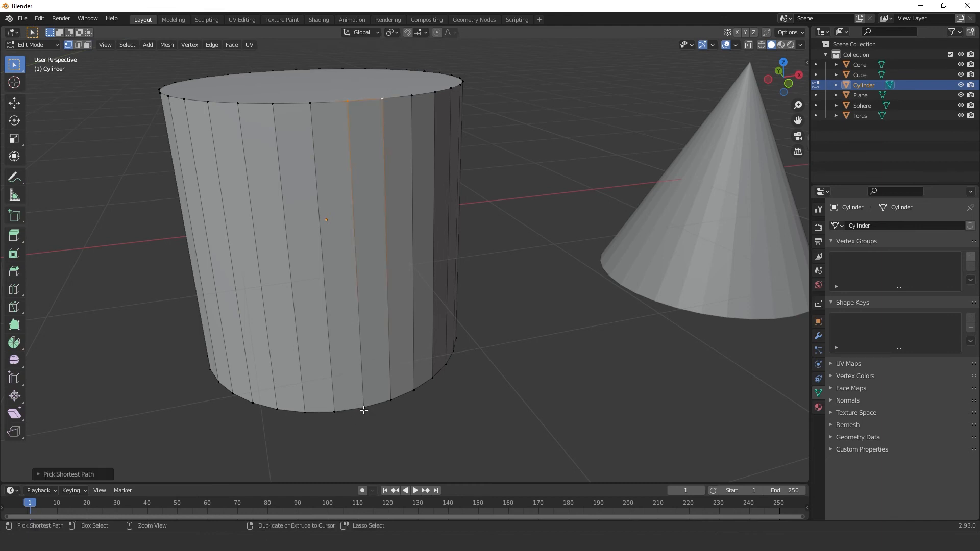
left_click(391, 400, "ctrl")
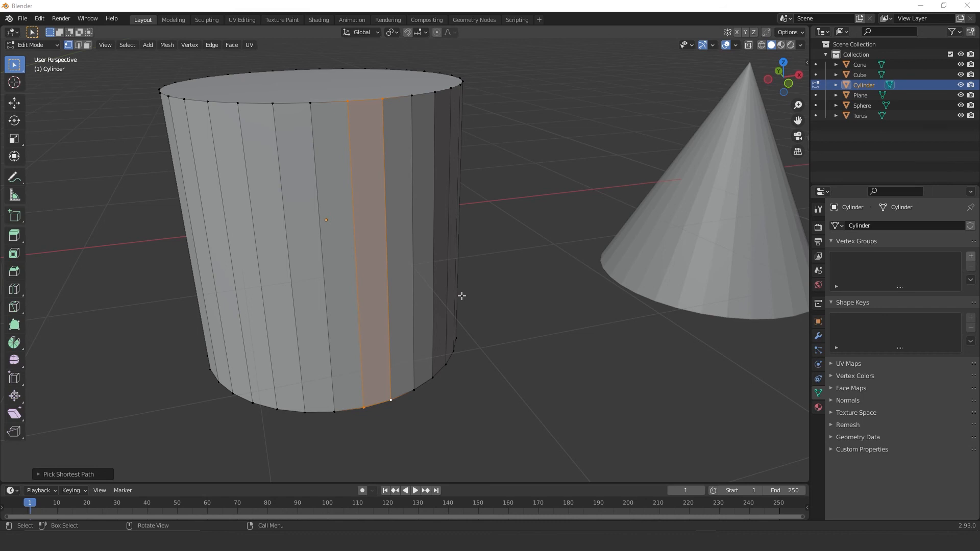
Box-select the vertices around the cylinder's top rim, then clear the selection.
scroll(383, 228, "down", 8)
scroll(377, 220, "up", 9)
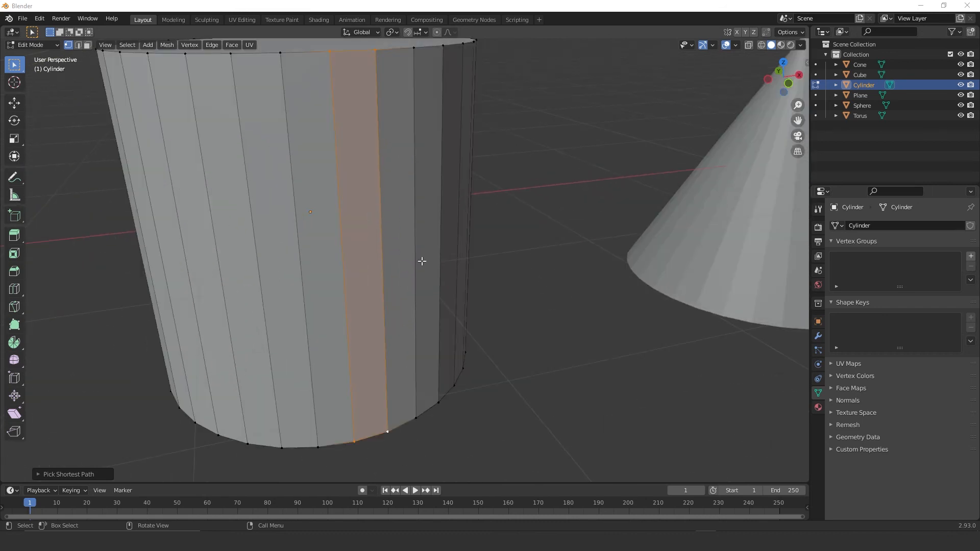
scroll(422, 261, "down", 5)
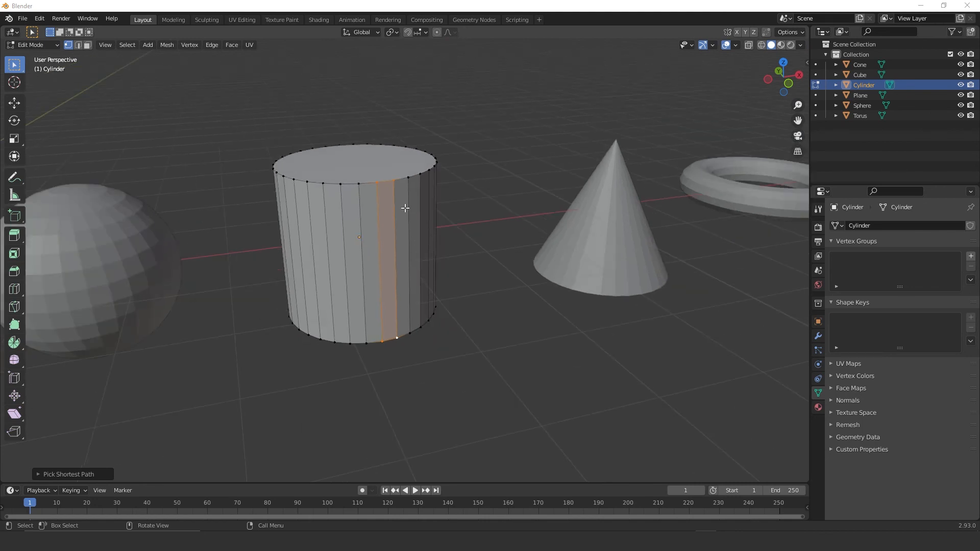
left_click_drag(244, 124, 454, 211)
left_click_drag(266, 107, 306, 122)
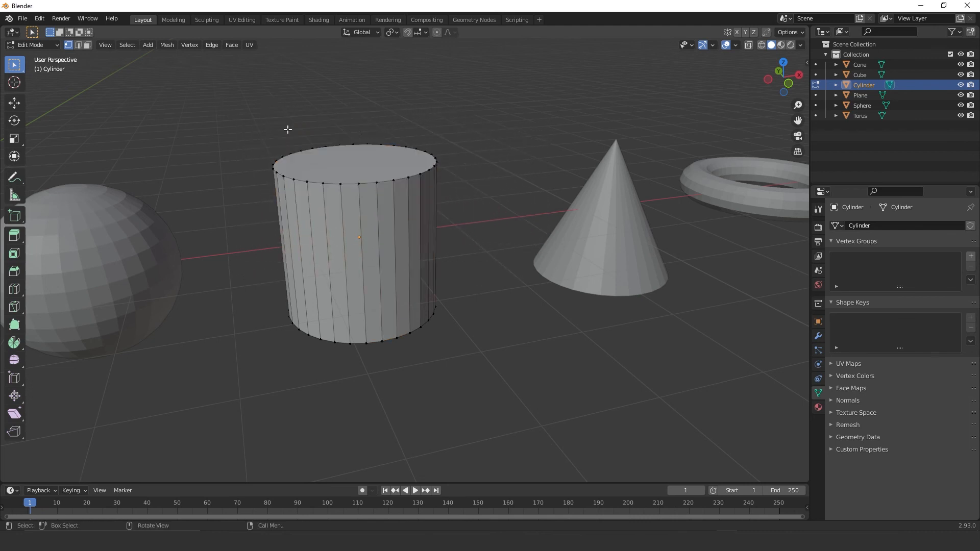
Select five adjacent vertices along the front of the cylinder's top rim.
left_click(323, 183, "ctrl")
left_click(342, 184, "ctrl")
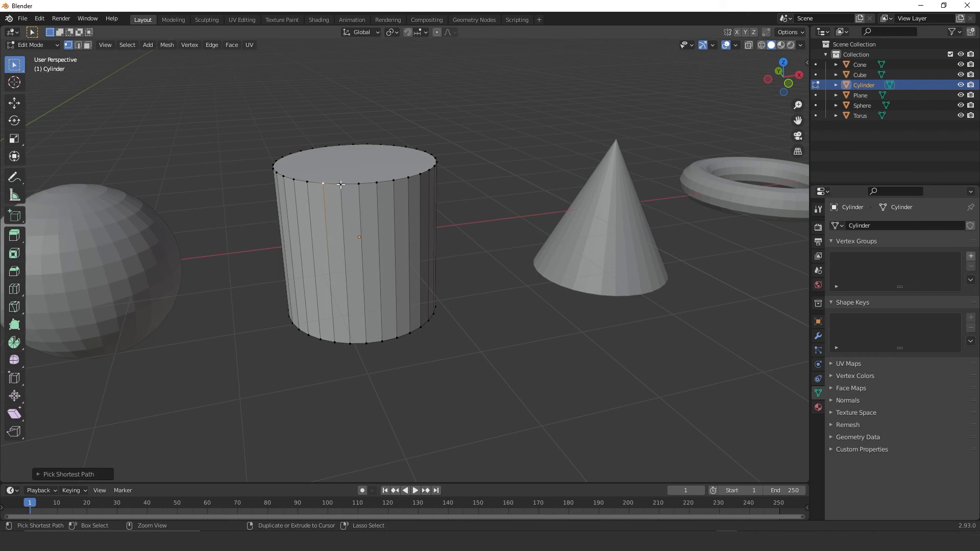
left_click(359, 183, "ctrl")
left_click(377, 182, "ctrl")
left_click(393, 180, "ctrl")
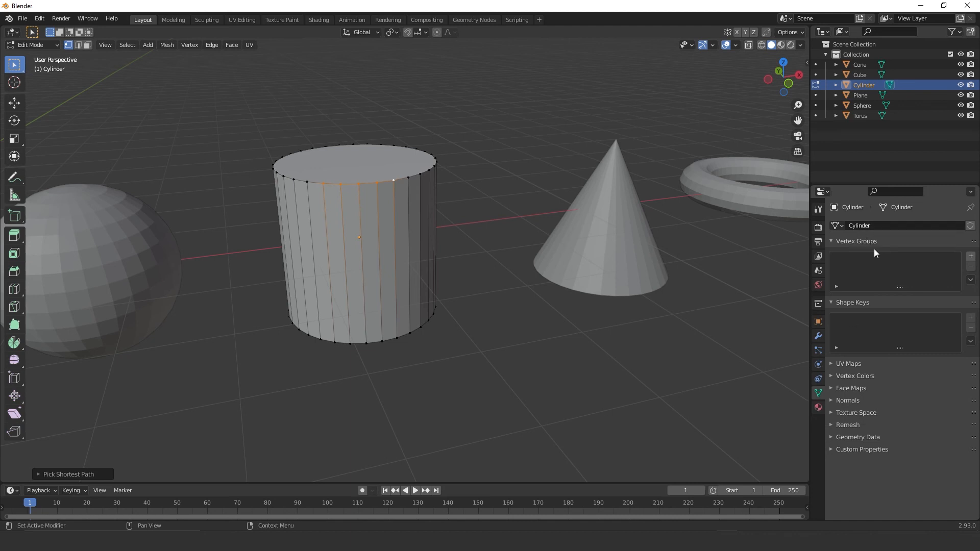
Create a vertex group on the cylinder, rename it Group1 and assign the selected rim vertices to it.
left_click(972, 256)
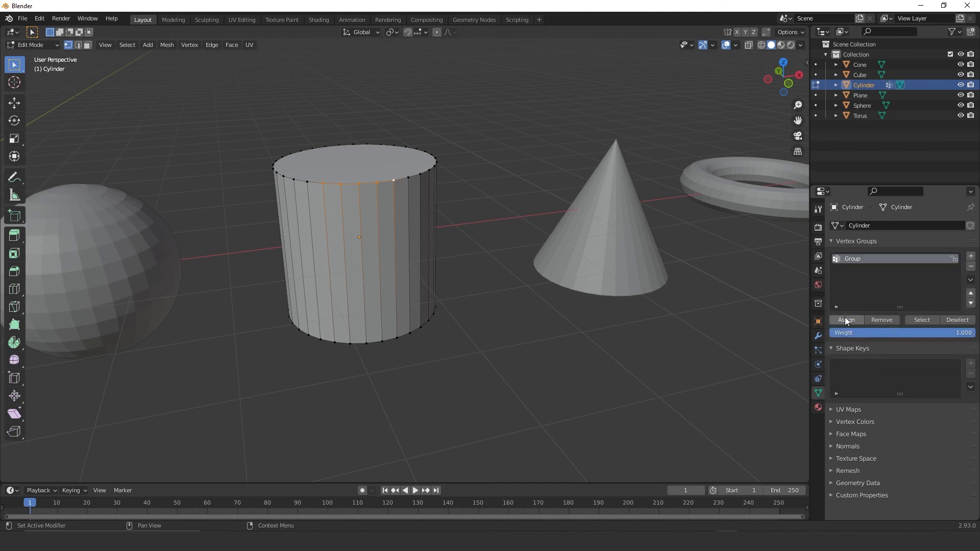
double_click(858, 259)
type("1")
left_click(852, 320)
Deselect the cylinder's vertices and reselect the rim vertices through the Group1 vertex group.
left_click(463, 167)
left_click(558, 269)
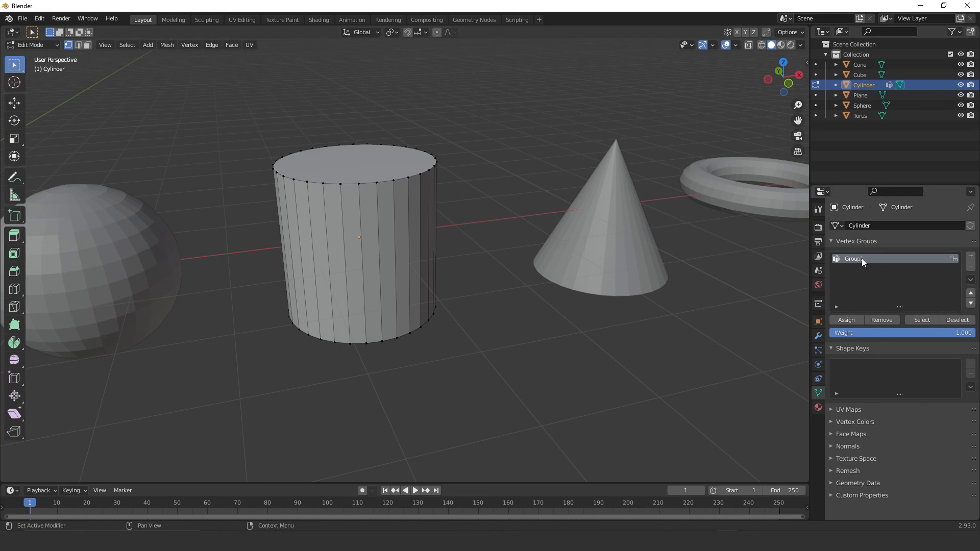
left_click(930, 322)
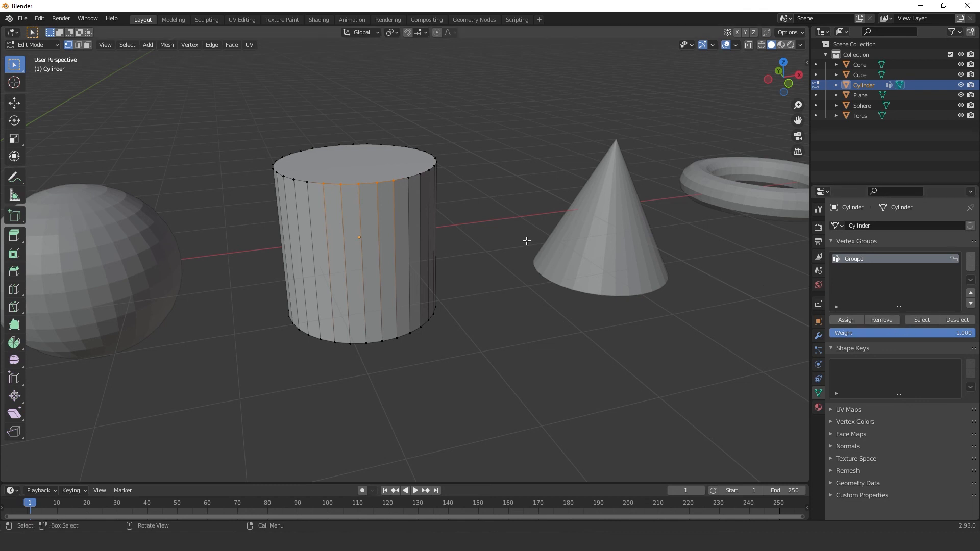
Add a second vertex group named Group2 and assign the front vertices of the cylinder's bottom rim to it.
left_click(972, 256)
double_click(864, 269)
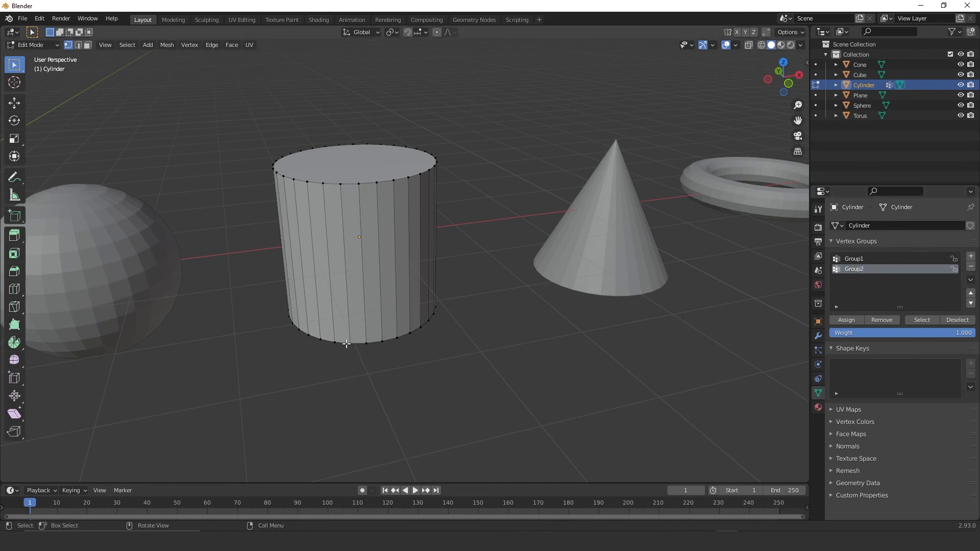
left_click_drag(317, 333, 419, 368)
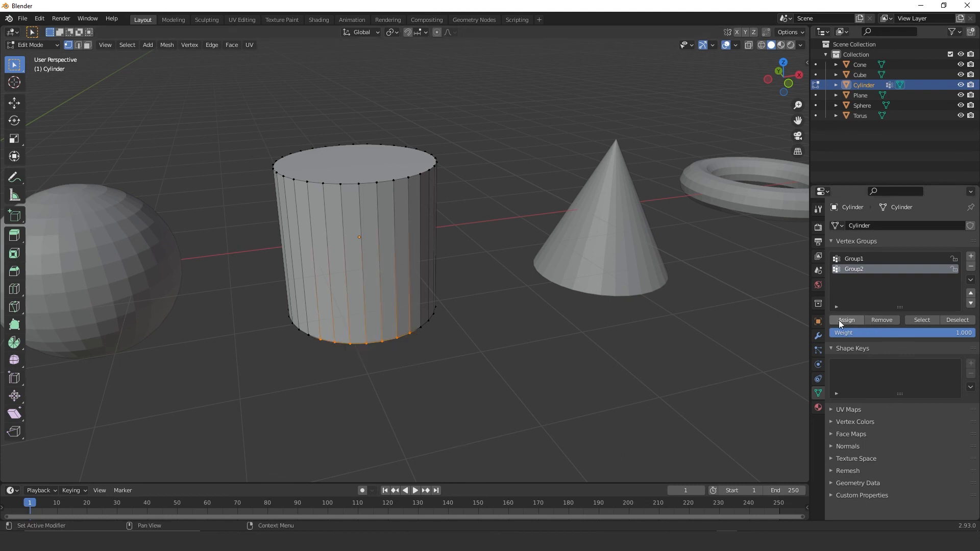
Clear the vertex selection, and reselect the cylinder's rim vertices through the Group2 and Group1 vertex groups.
left_click(456, 349)
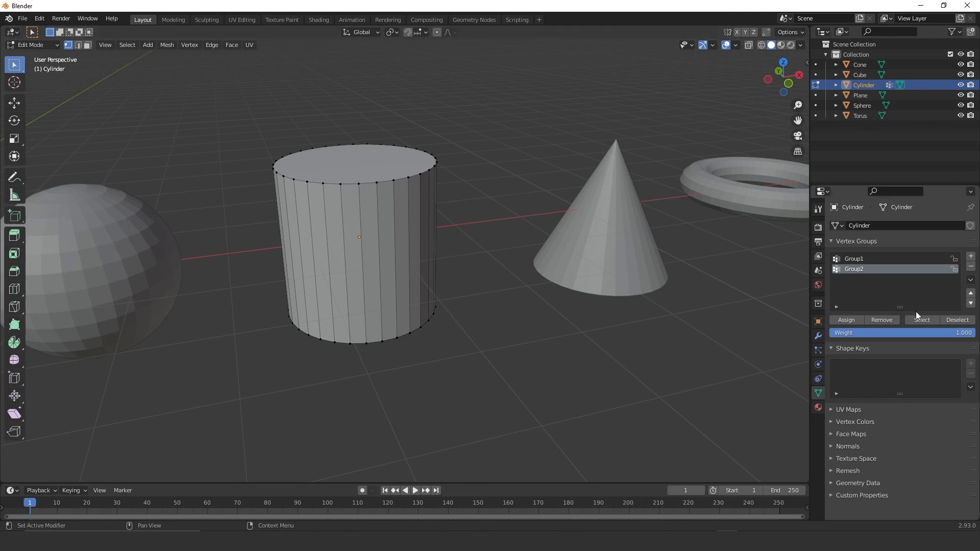
left_click(929, 320)
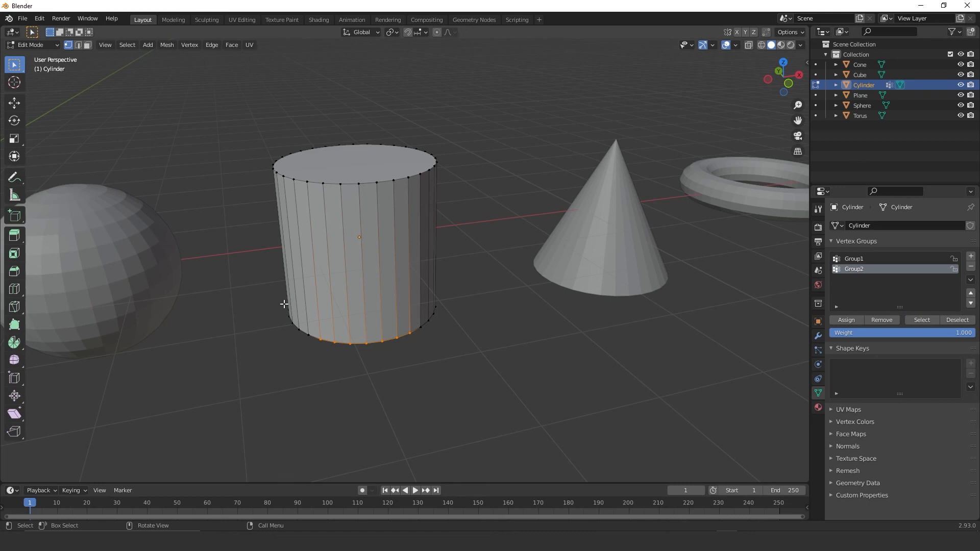
left_click(859, 259)
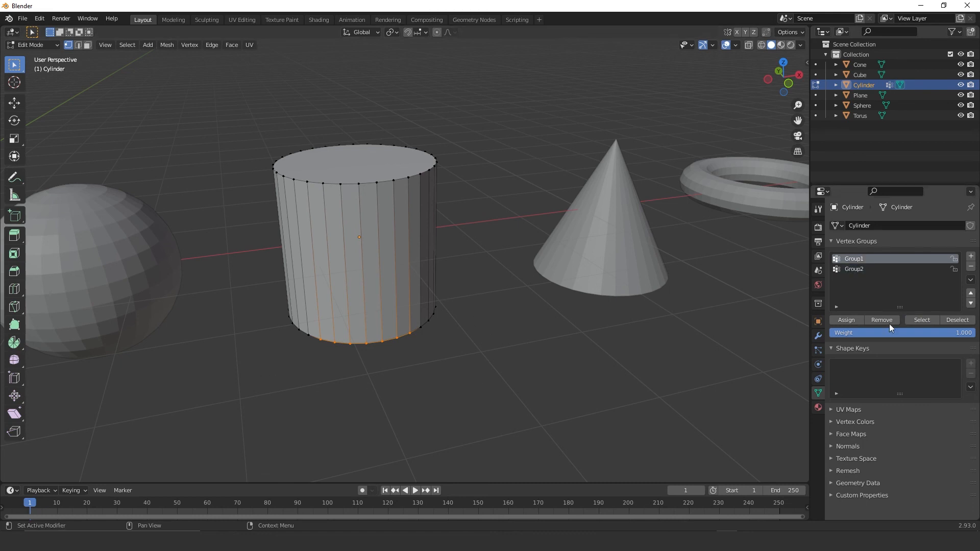
left_click(923, 320)
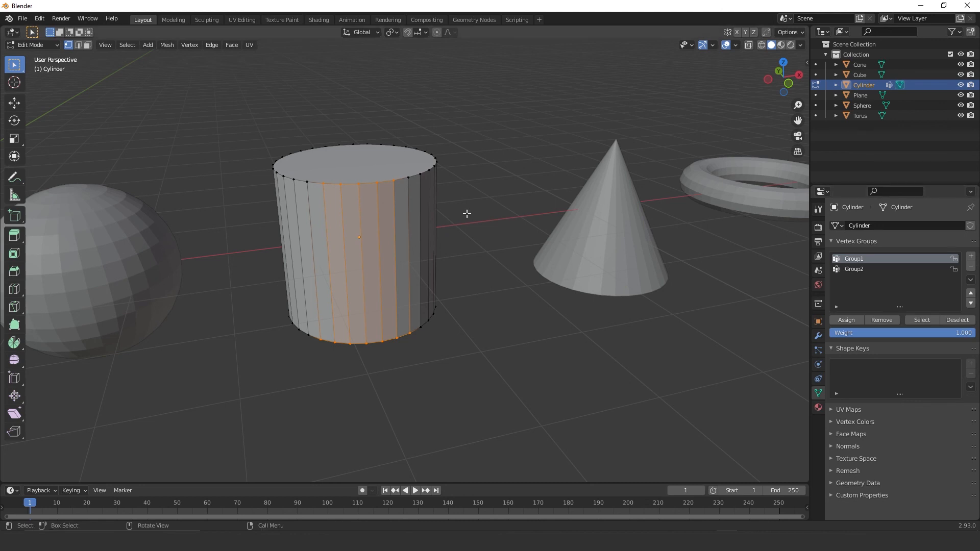
Select only the adjacent vertices along the front of the cylinder's top rim and move them up well above the rim.
scroll(503, 232, "down", 3)
left_click_drag(320, 177, 401, 202)
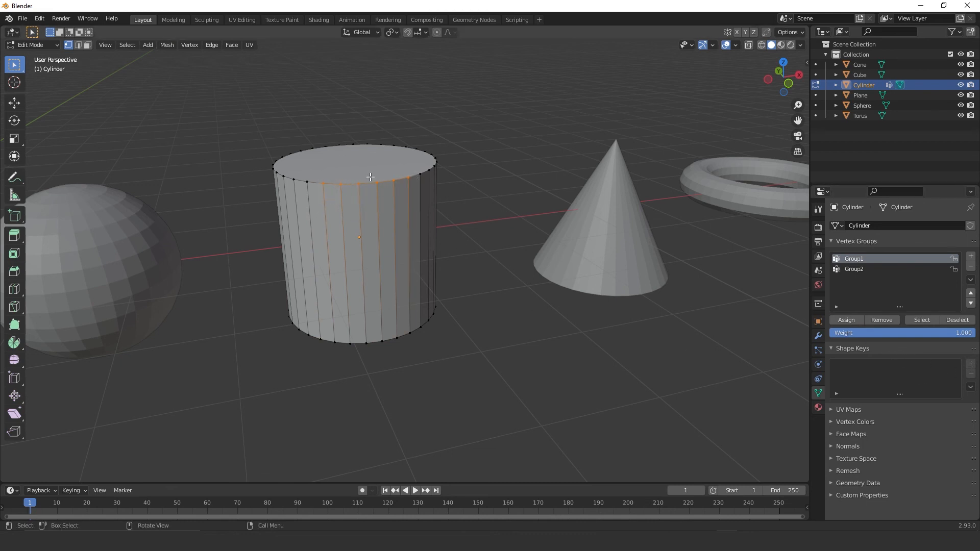
key("w")
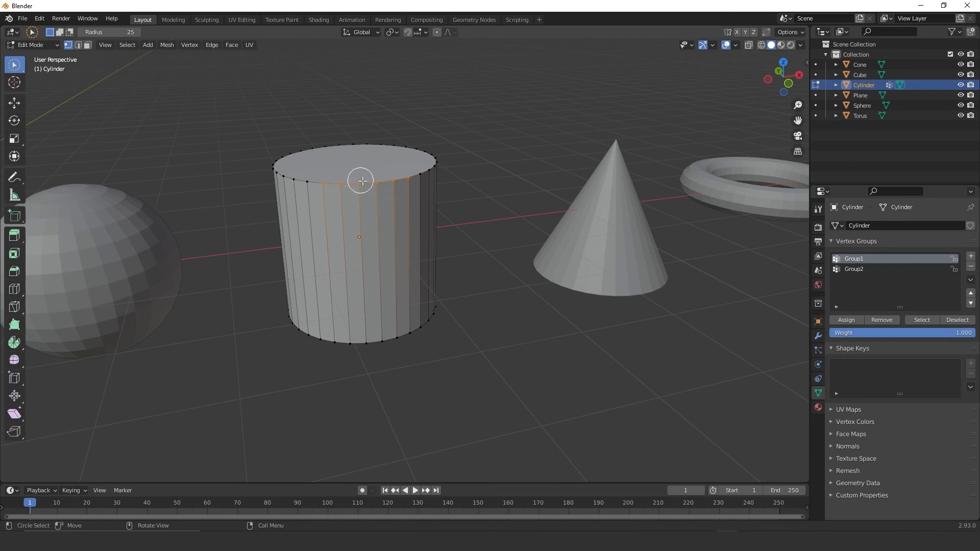
key("g")
left_click(366, 108)
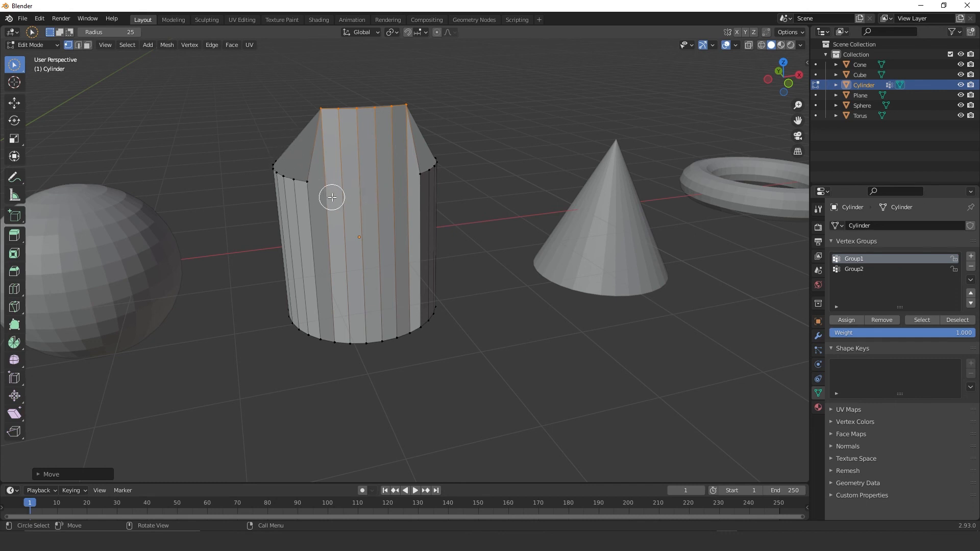
middle_click_drag(368, 184, 406, 186)
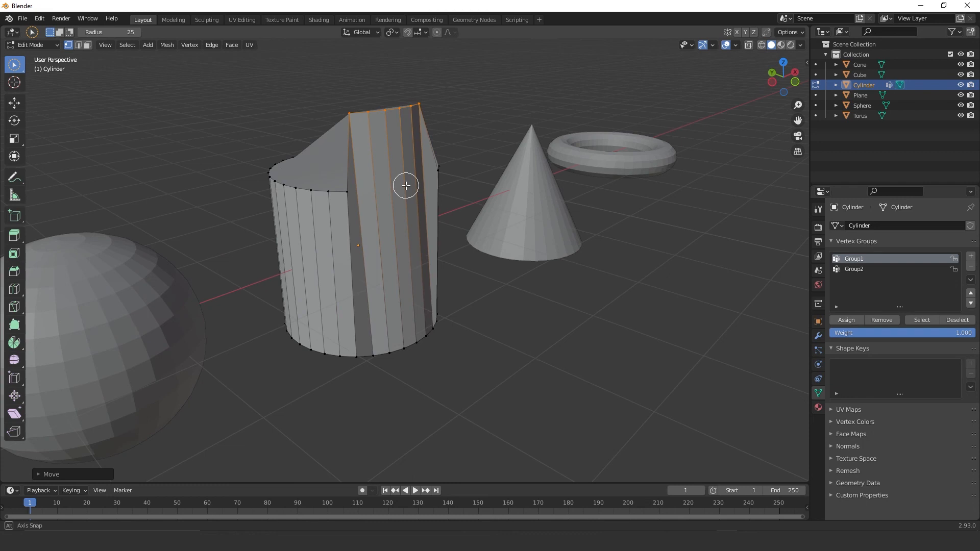